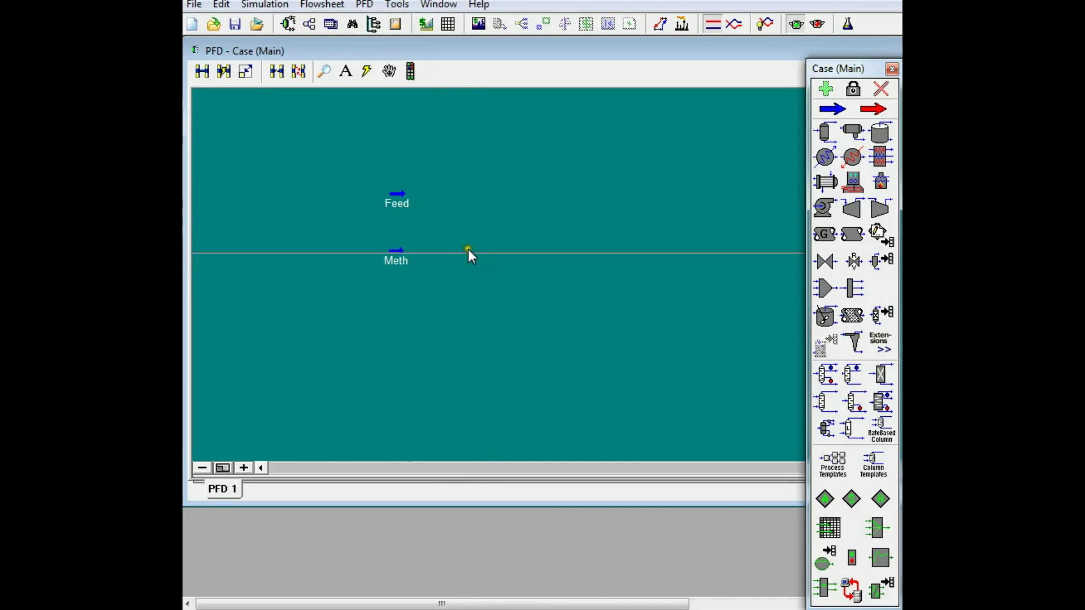
Review the Feed stream's component flows in its worksheet.
{"action": "mouse_move", "coordinate": [398, 205]}
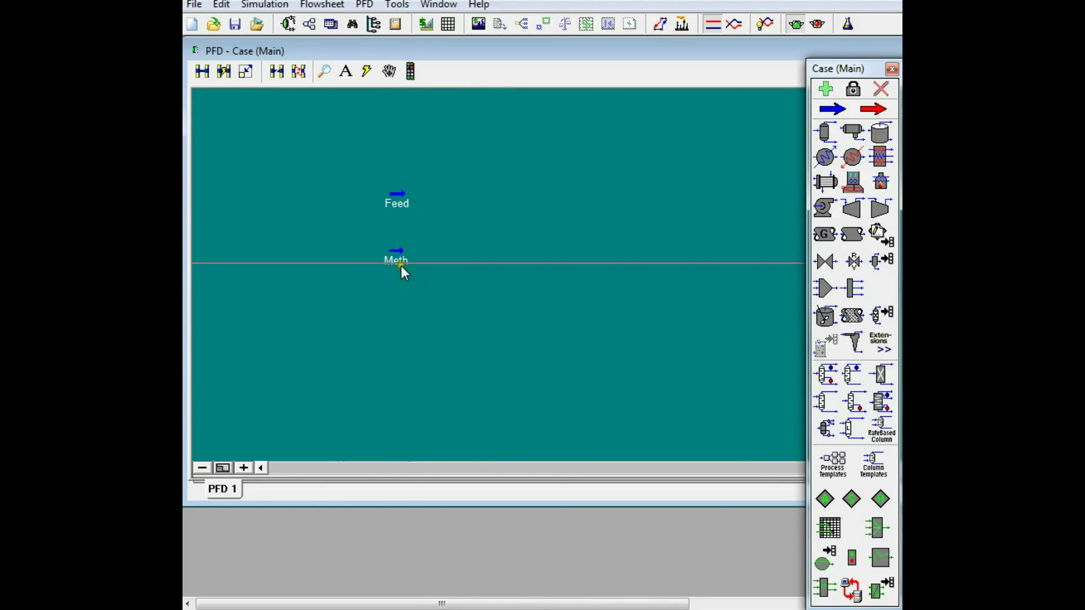
{"action": "double_click", "coordinate": [402, 198]}
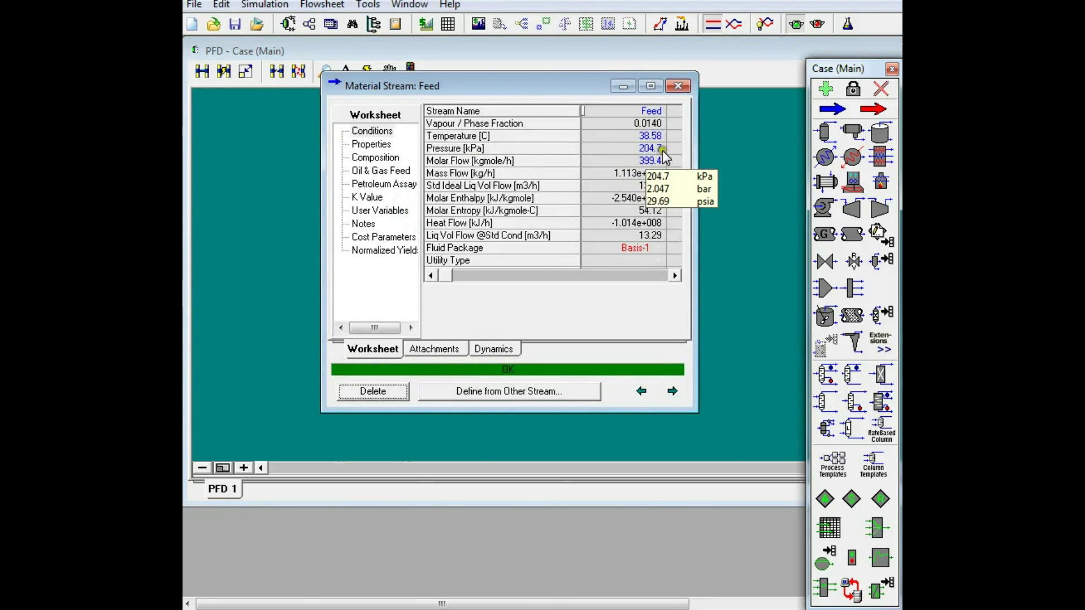
{"action": "left_click", "coordinate": [375, 157]}
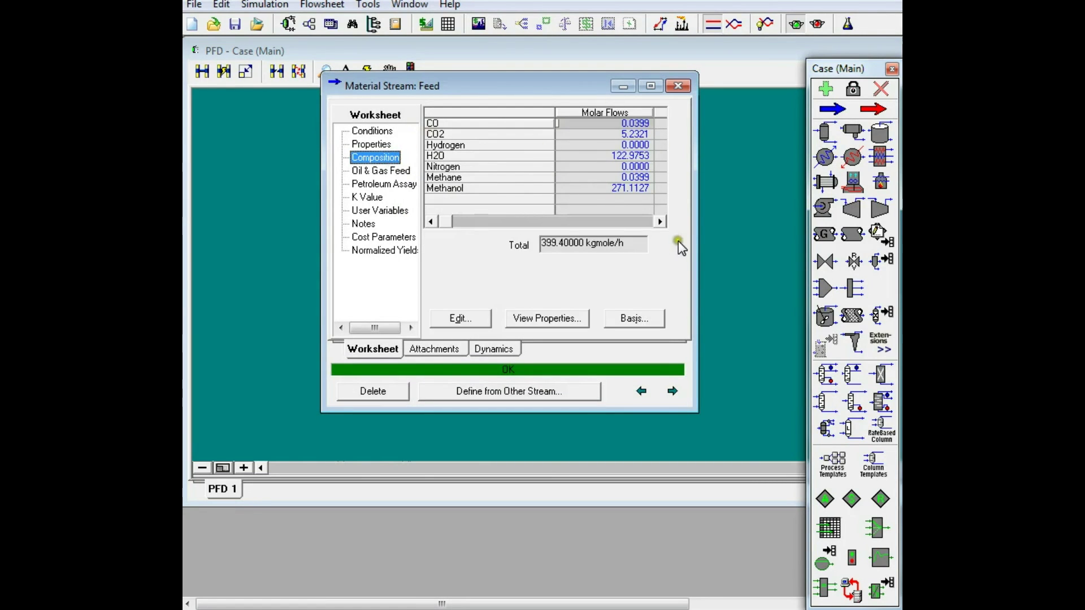
{"action": "left_click", "coordinate": [678, 85]}
Place distillation column T-100 on the flowsheet and give it 90 stages.
{"action": "left_click", "coordinate": [616, 303]}
{"action": "left_click", "coordinate": [825, 374]}
{"action": "left_click", "coordinate": [460, 298]}
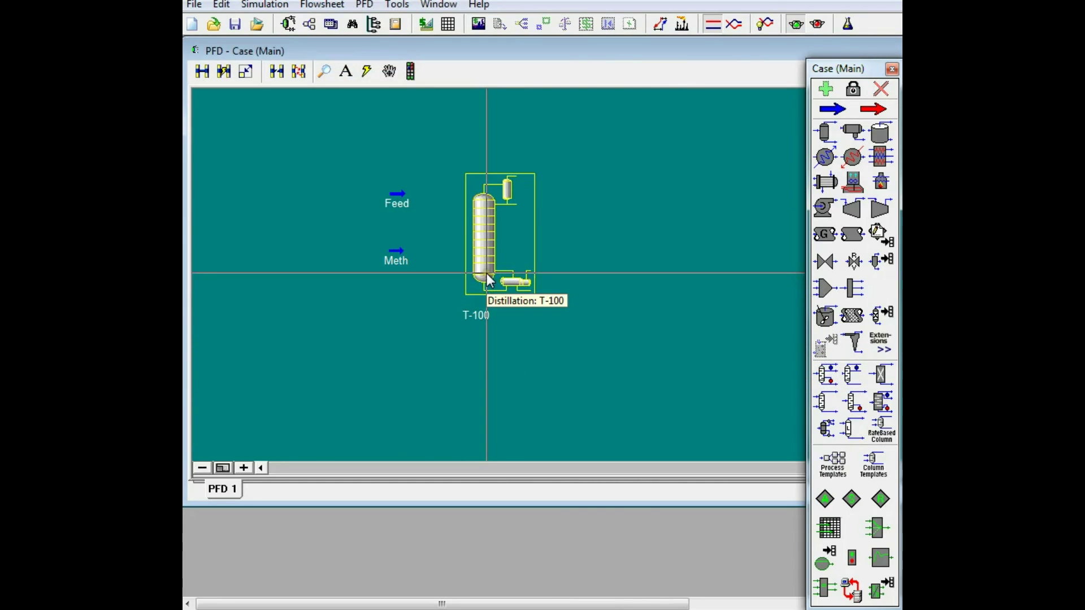
{"action": "left_click", "coordinate": [487, 277]}
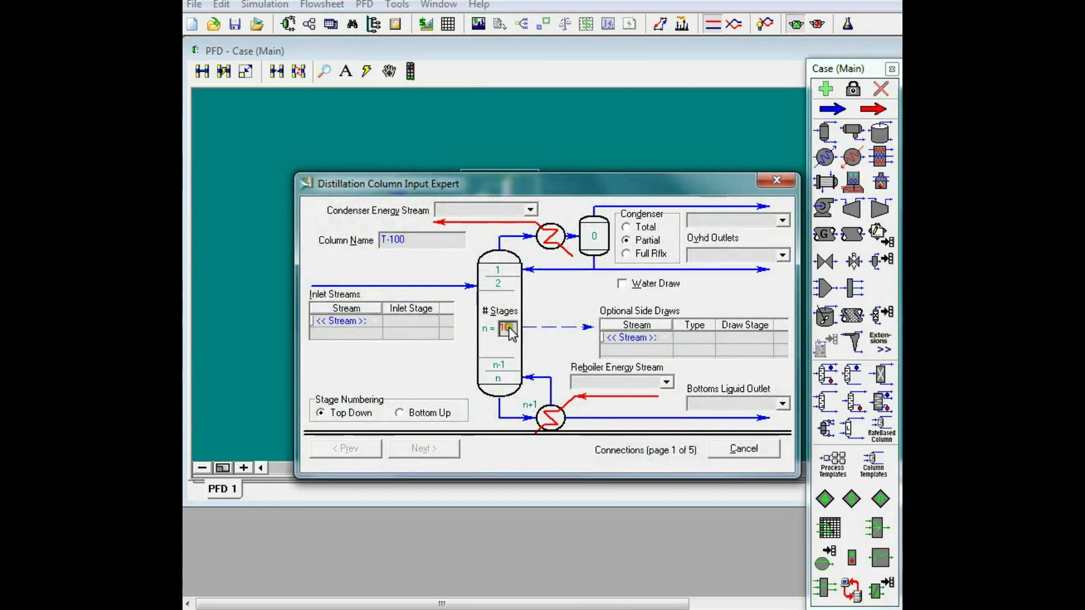
{"action": "type", "text": "90"}
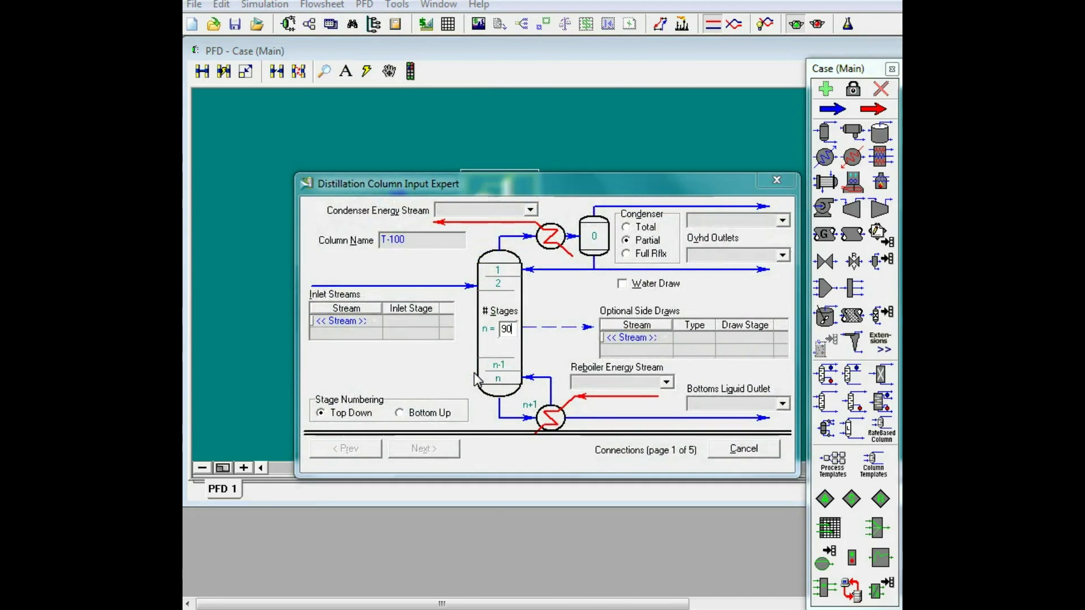
{"action": "key", "text": "Return"}
Select Feed and Meth as T-100's inlet streams.
{"action": "left_click", "coordinate": [429, 357]}
{"action": "left_click", "coordinate": [383, 270]}
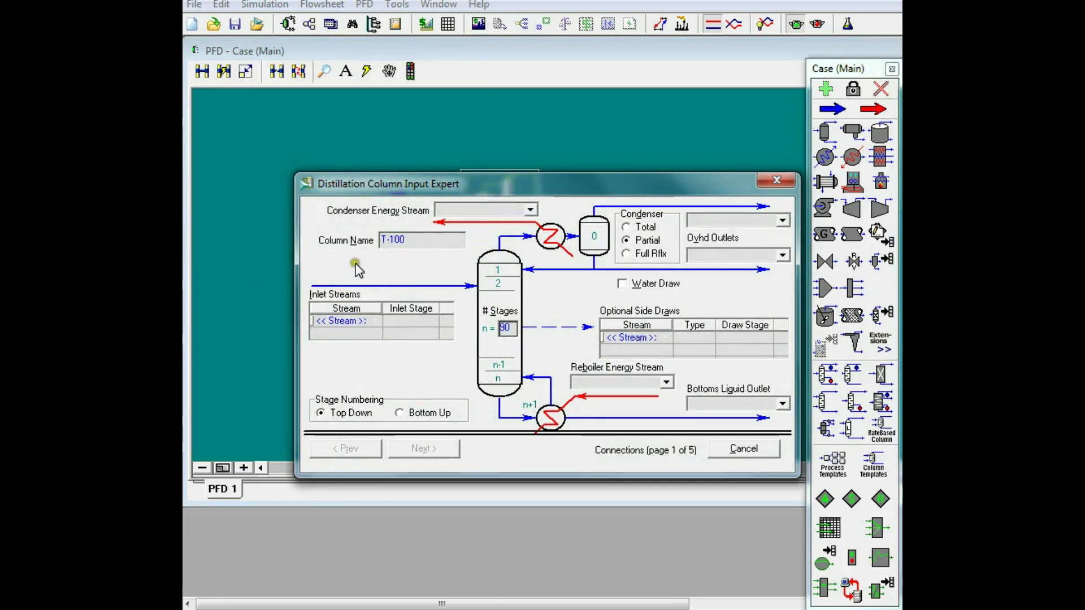
{"action": "left_click", "coordinate": [374, 320]}
{"action": "left_click", "coordinate": [374, 320]}
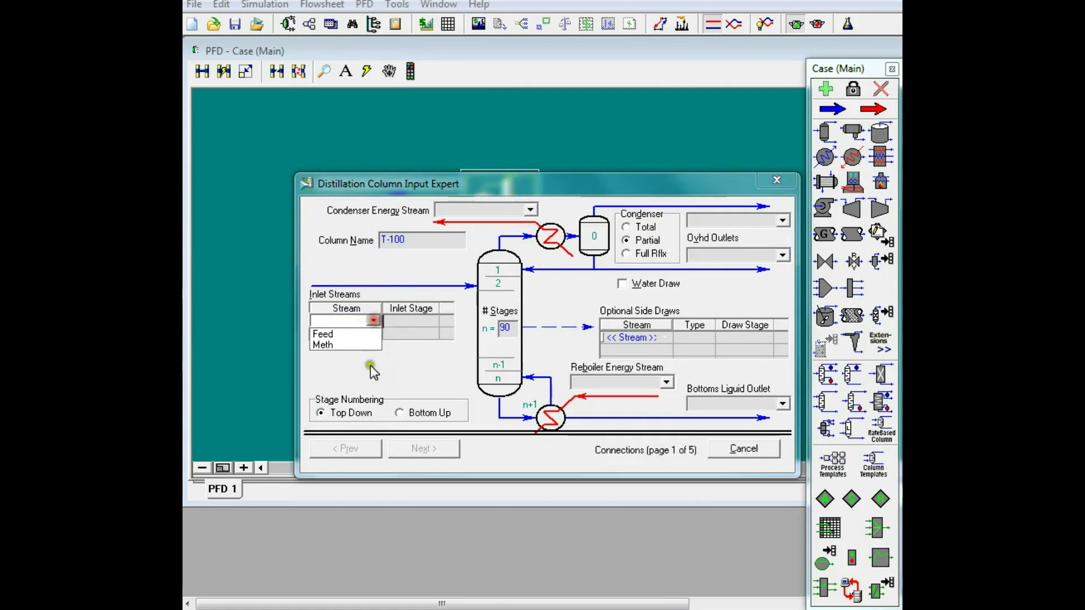
{"action": "left_click", "coordinate": [332, 336]}
{"action": "left_click", "coordinate": [374, 333]}
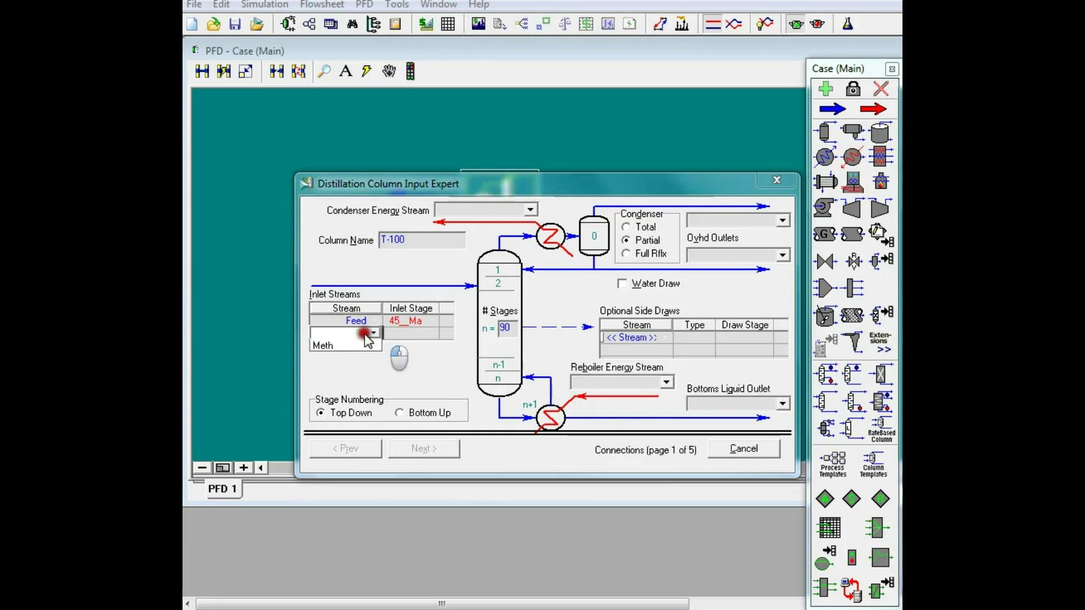
{"action": "left_click", "coordinate": [328, 347]}
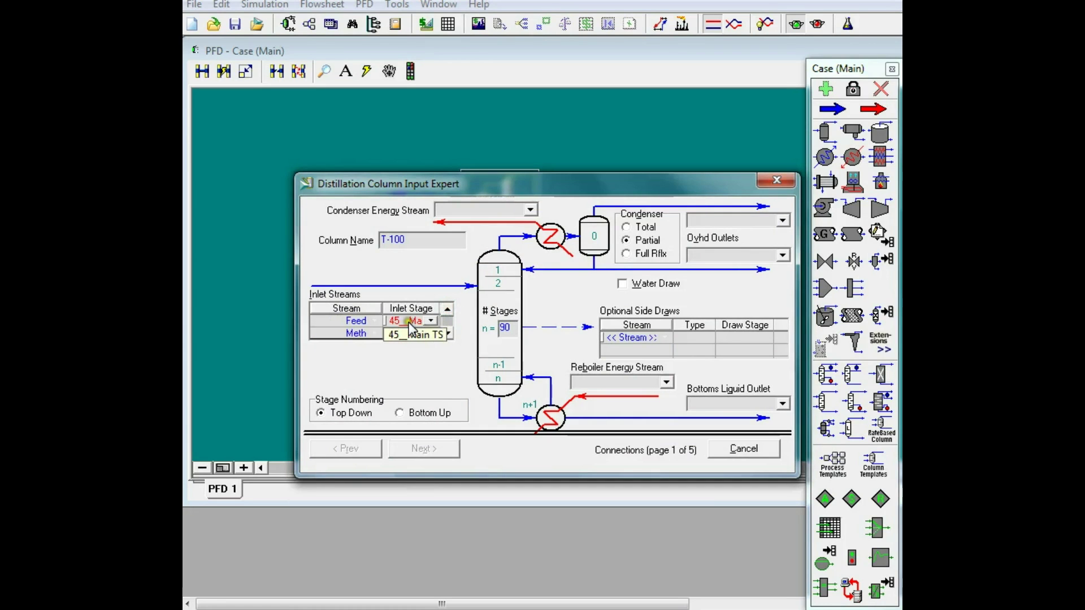
Set Feed's inlet stage to 65_Main and Meth's to 75_Main.
{"action": "left_click", "coordinate": [429, 323]}
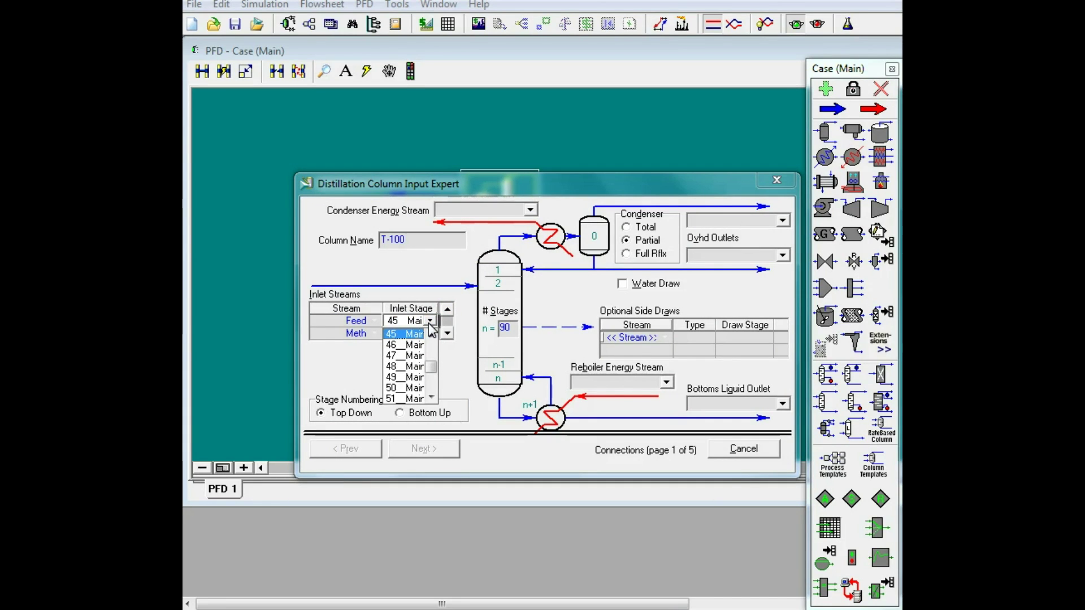
{"action": "scroll", "coordinate": [431, 366], "scroll_direction": "down", "scroll_amount": 4}
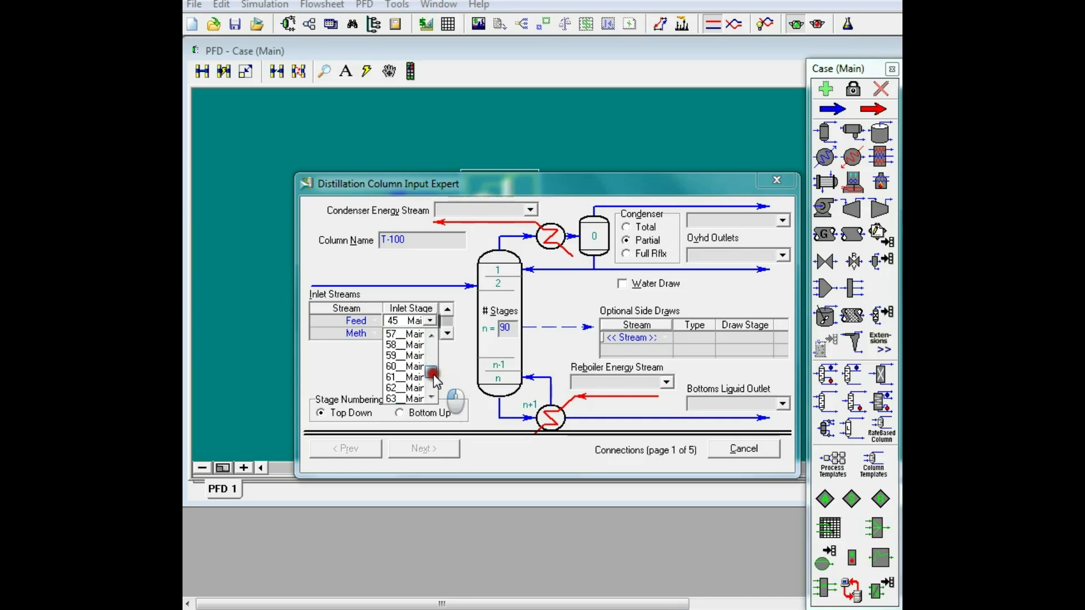
{"action": "scroll", "coordinate": [429, 392], "scroll_direction": "down", "scroll_amount": 2}
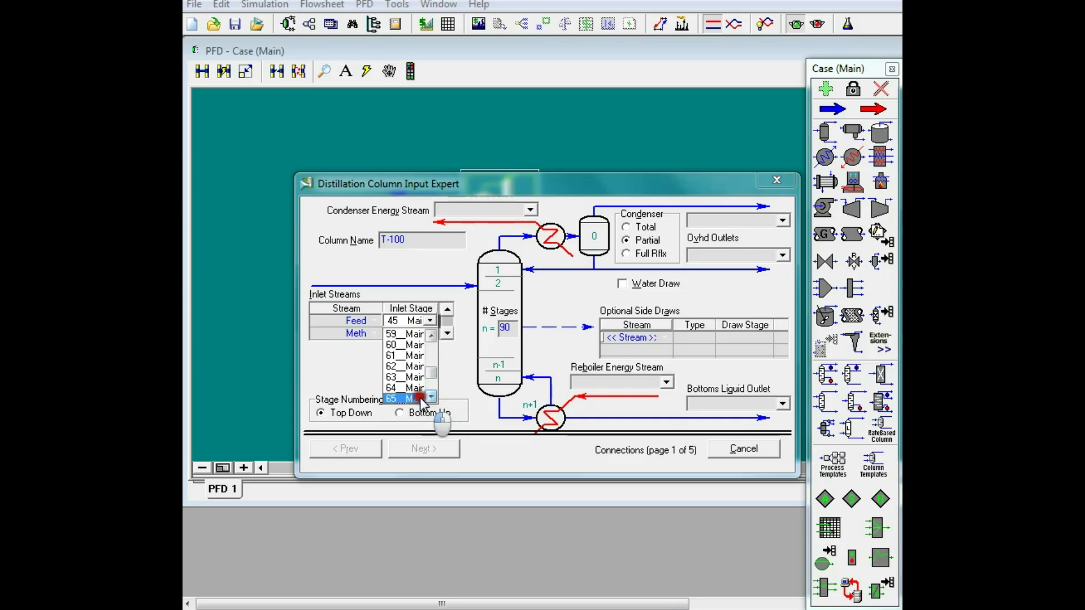
{"action": "left_click", "coordinate": [418, 398]}
{"action": "left_click", "coordinate": [432, 333]}
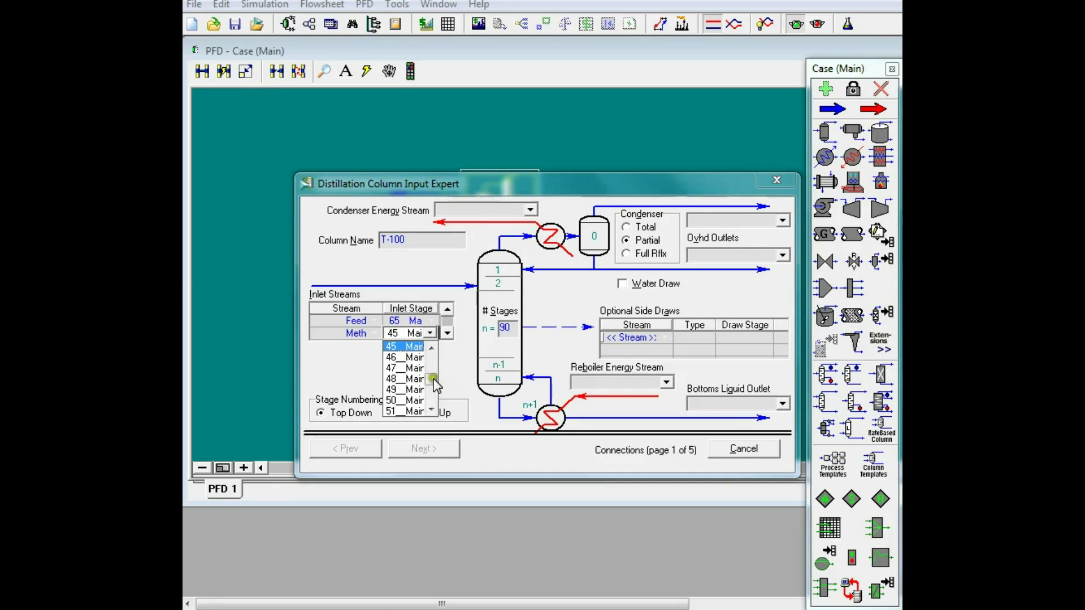
{"action": "left_click", "coordinate": [431, 409]}
{"action": "left_click", "coordinate": [432, 410]}
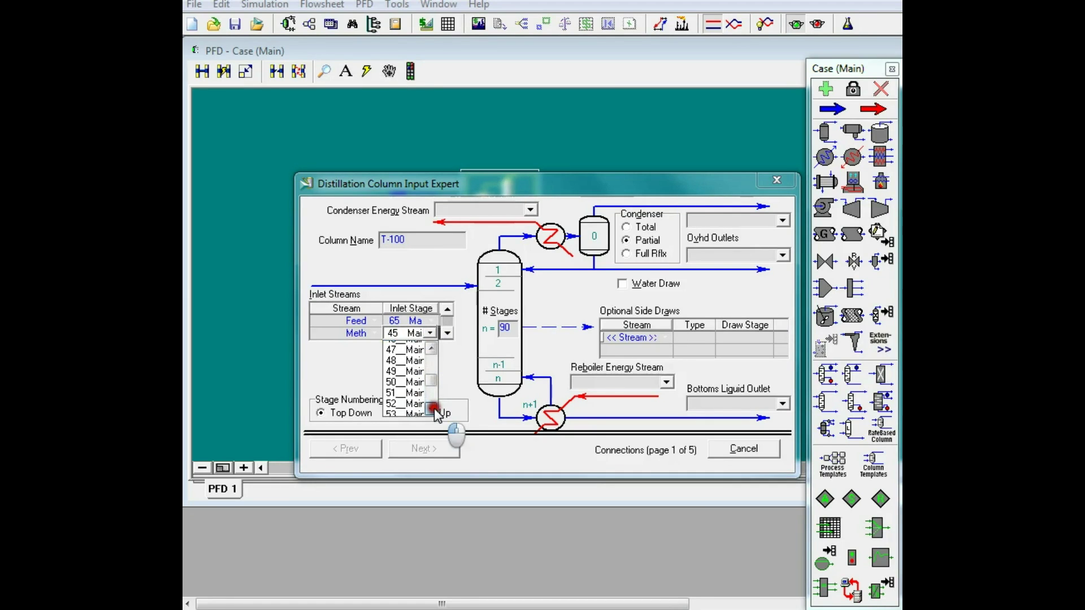
{"action": "left_click", "coordinate": [432, 410]}
{"action": "left_click", "coordinate": [432, 410]}
{"action": "left_click", "coordinate": [431, 410]}
{"action": "left_click", "coordinate": [432, 410]}
{"action": "left_click", "coordinate": [431, 410]}
{"action": "left_click", "coordinate": [432, 409]}
{"action": "left_click", "coordinate": [431, 410]}
{"action": "left_click", "coordinate": [431, 410]}
{"action": "left_click", "coordinate": [431, 409]}
{"action": "left_click", "coordinate": [432, 410]}
{"action": "left_click", "coordinate": [404, 412]}
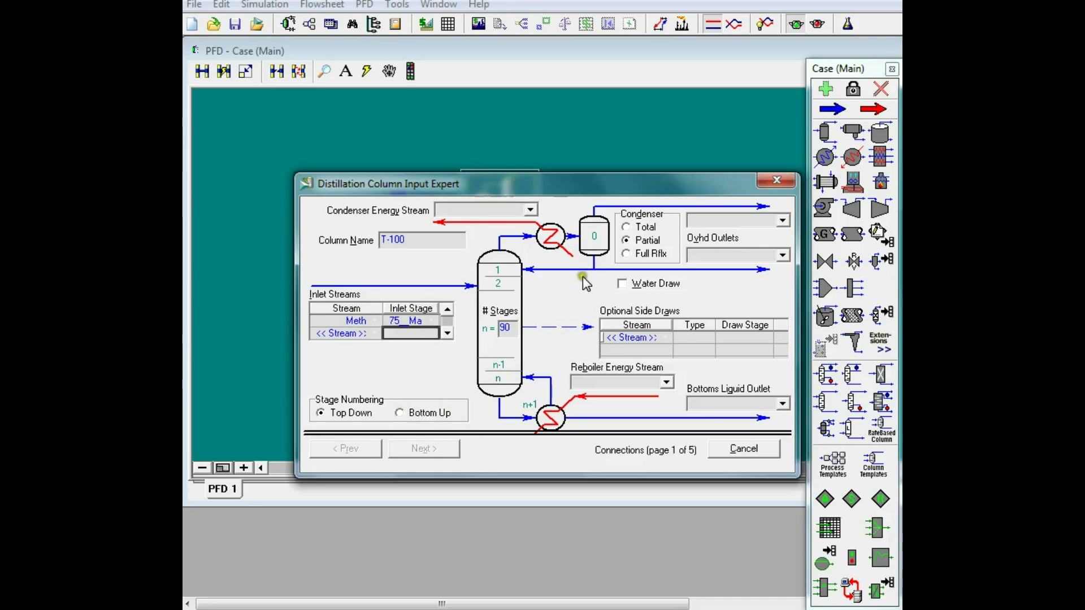
Name outlets Light Ends, Methanol and Water, with energy streams Q1 and Q2.
{"action": "left_click", "coordinate": [726, 221]}
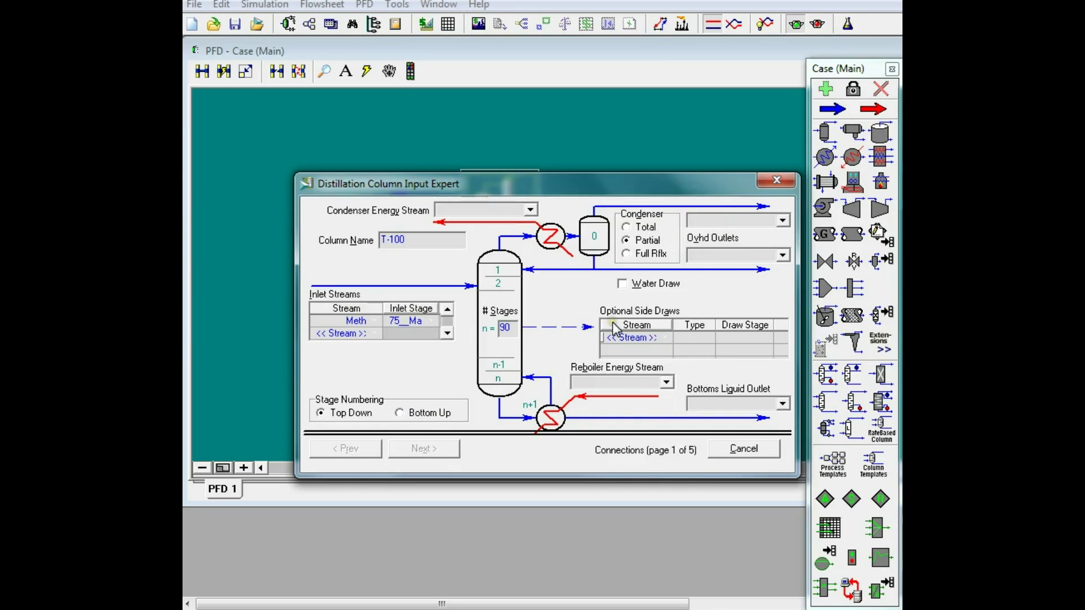
{"action": "type", "text": "Light Ends"}
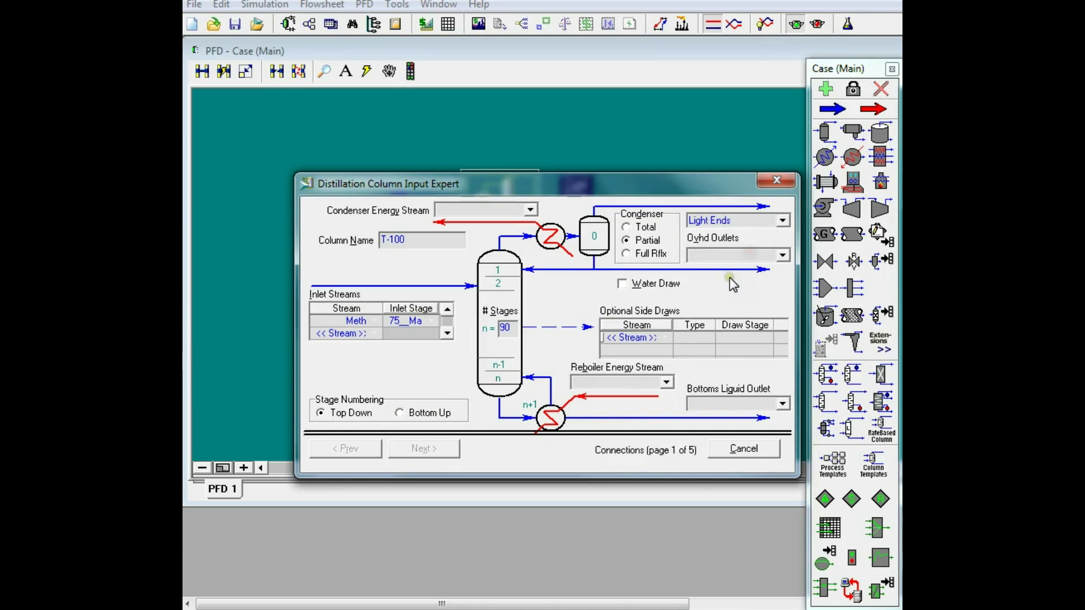
{"action": "key", "text": "Tab"}
{"action": "type", "text": "Metha"}
{"action": "left_click", "coordinate": [476, 214]}
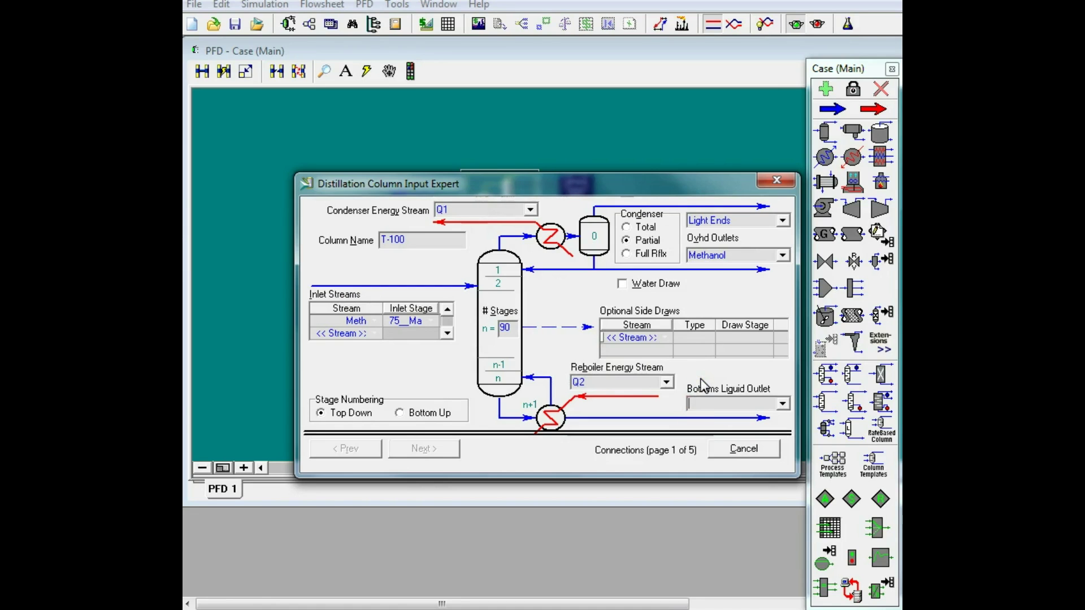
{"action": "type", "text": "Water"}
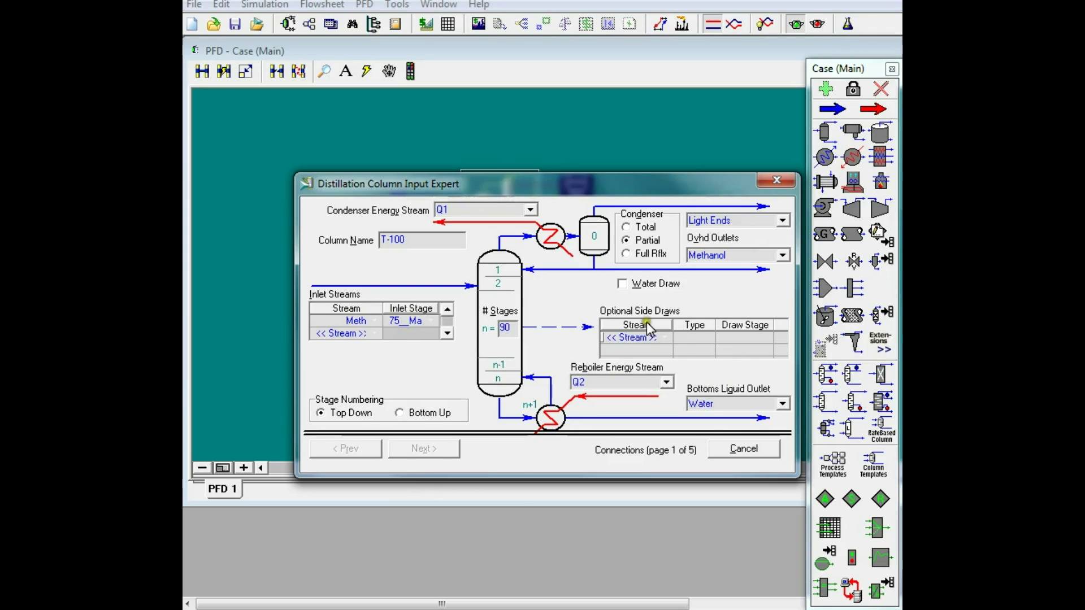
{"action": "key", "text": "Return"}
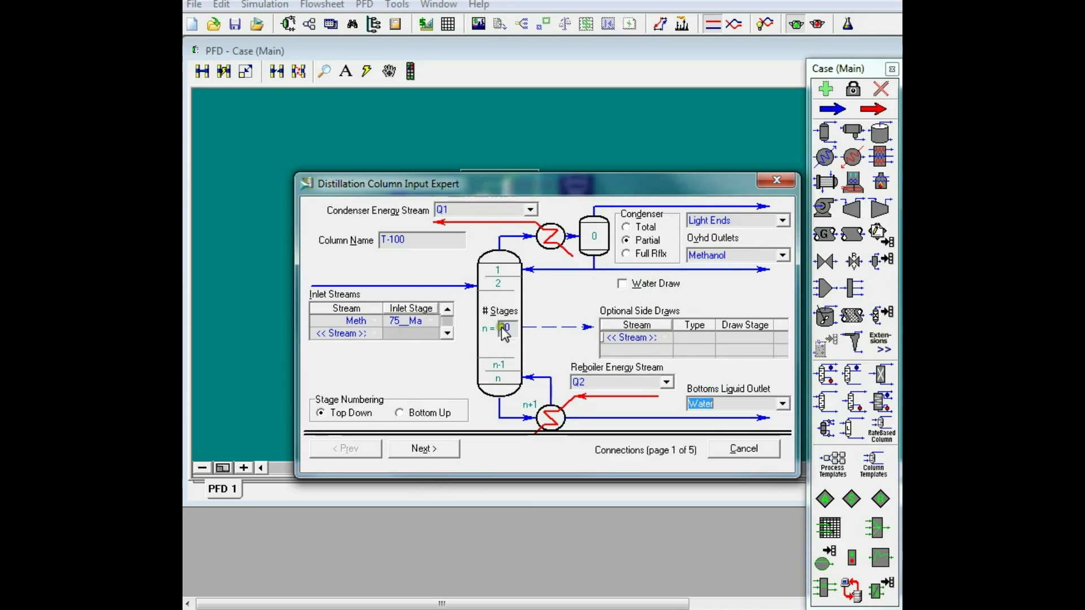
Accept the default once-through Regular HYSYS reboiler and continue to the pressure profile.
{"action": "left_click", "coordinate": [442, 450]}
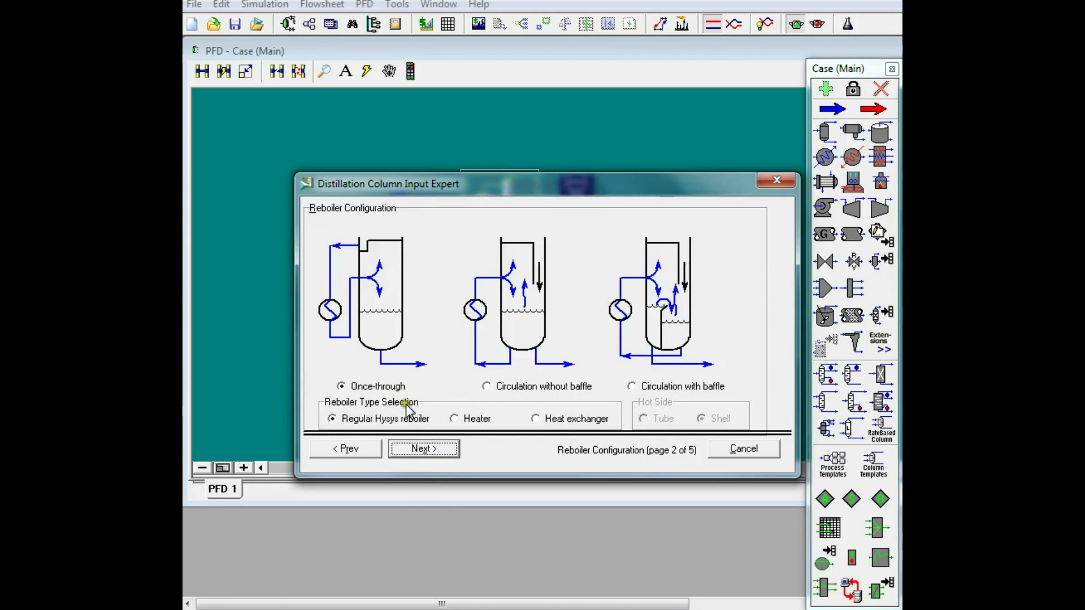
{"action": "left_click", "coordinate": [444, 453]}
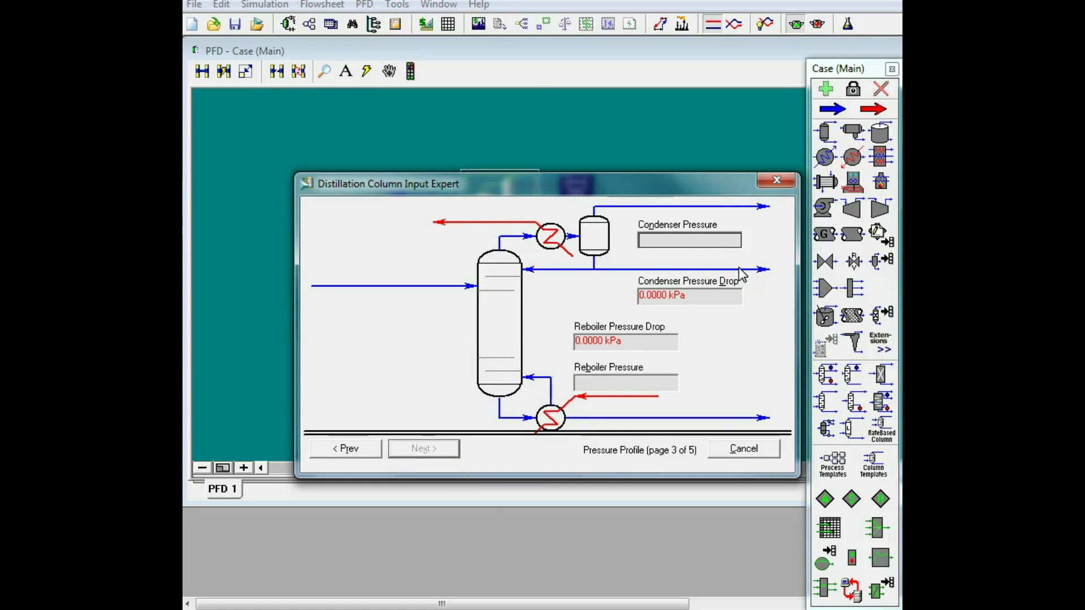
Set condenser pressure to 140 kPa and reboiler pressure to 220 kPa.
{"action": "type", "text": "14"}
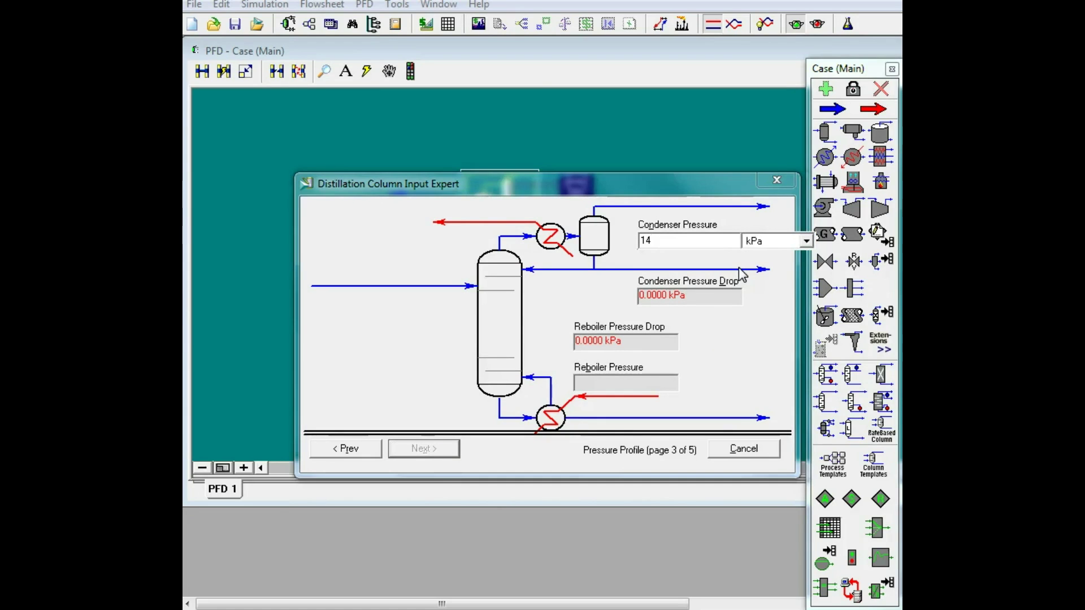
{"action": "type", "text": "0"}
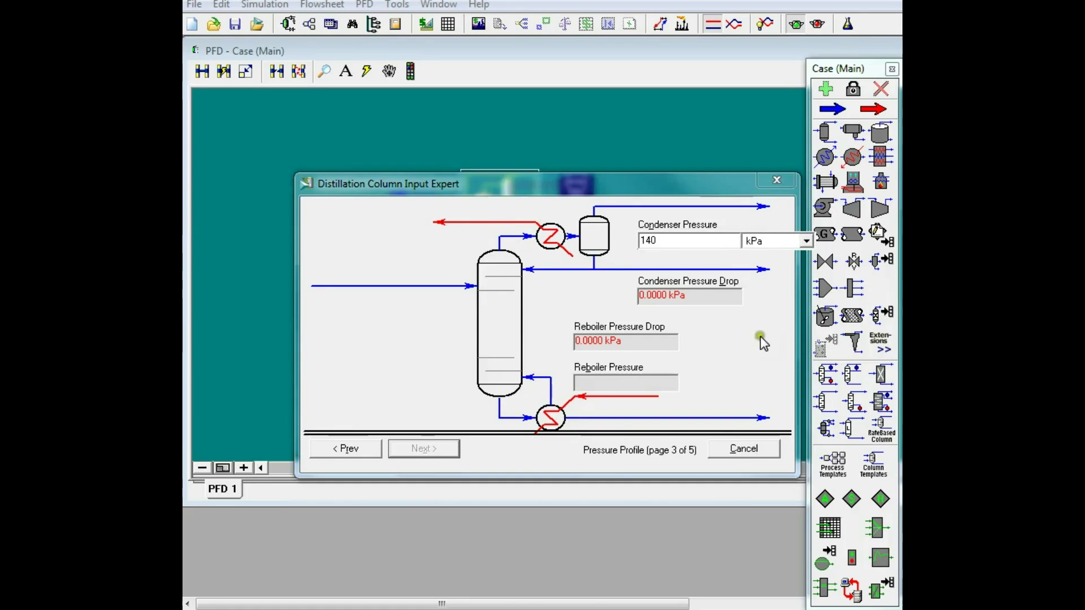
{"action": "left_click", "coordinate": [622, 384]}
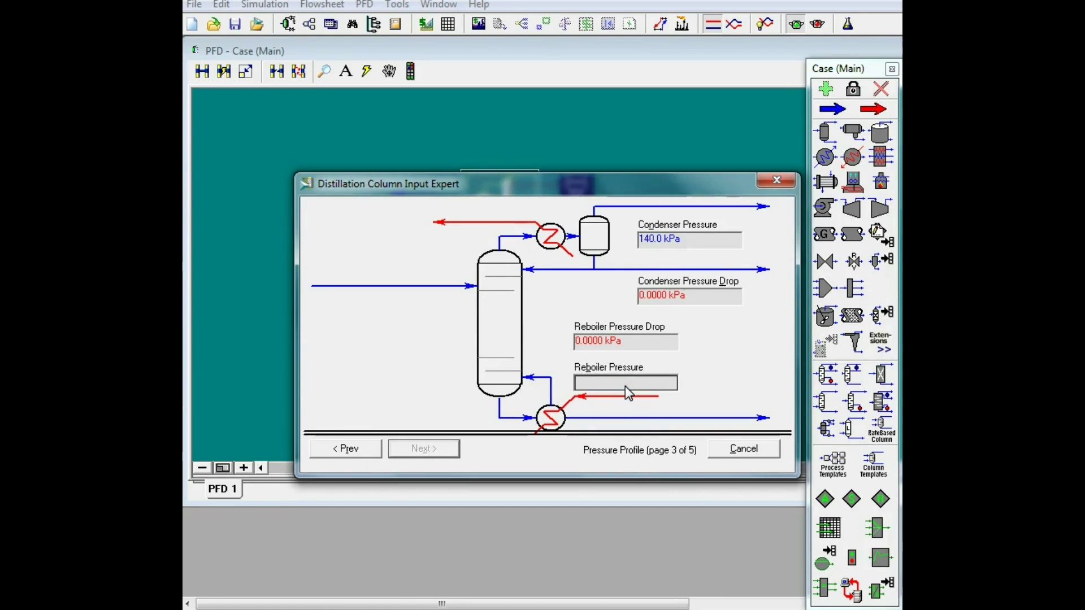
{"action": "type", "text": "220"}
{"action": "key", "text": "Return"}
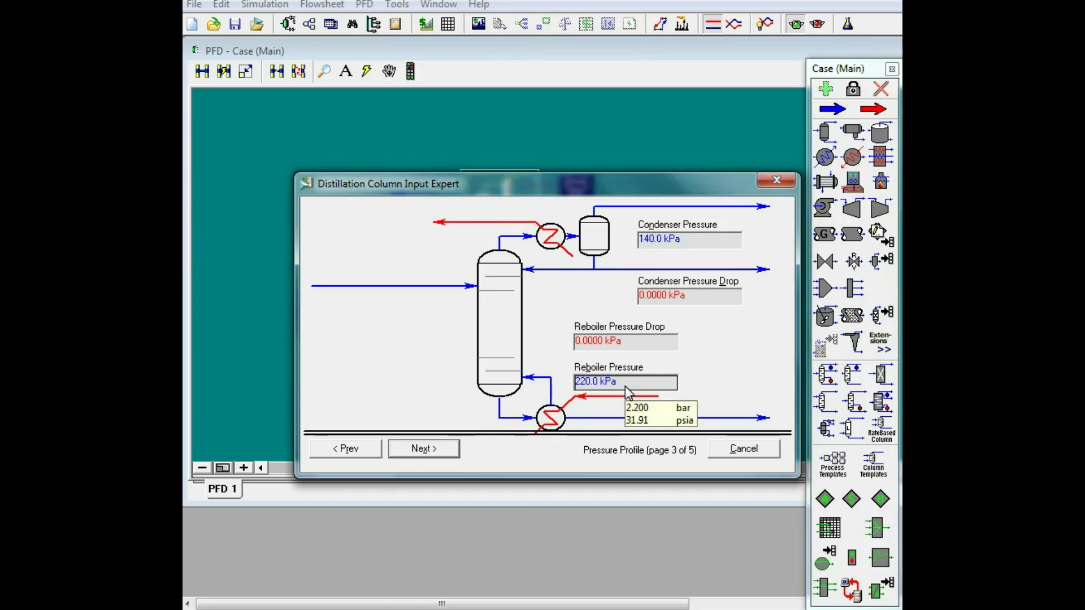
{"action": "left_click", "coordinate": [439, 451]}
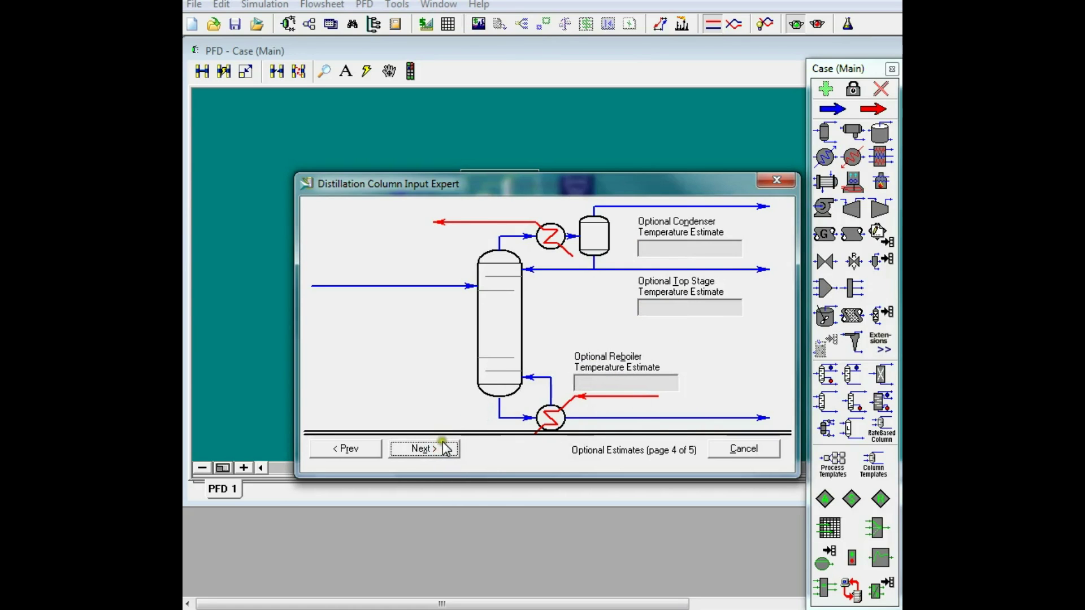
Skip optional estimates and specifications to finish T-100's Input Expert.
{"action": "left_click", "coordinate": [446, 450]}
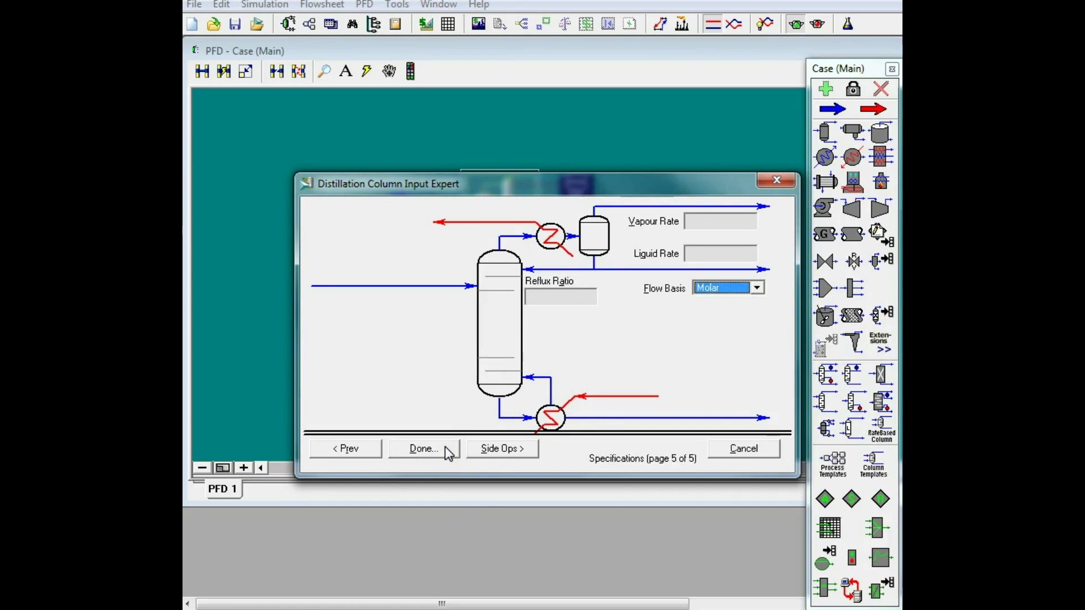
{"action": "left_click", "coordinate": [447, 448]}
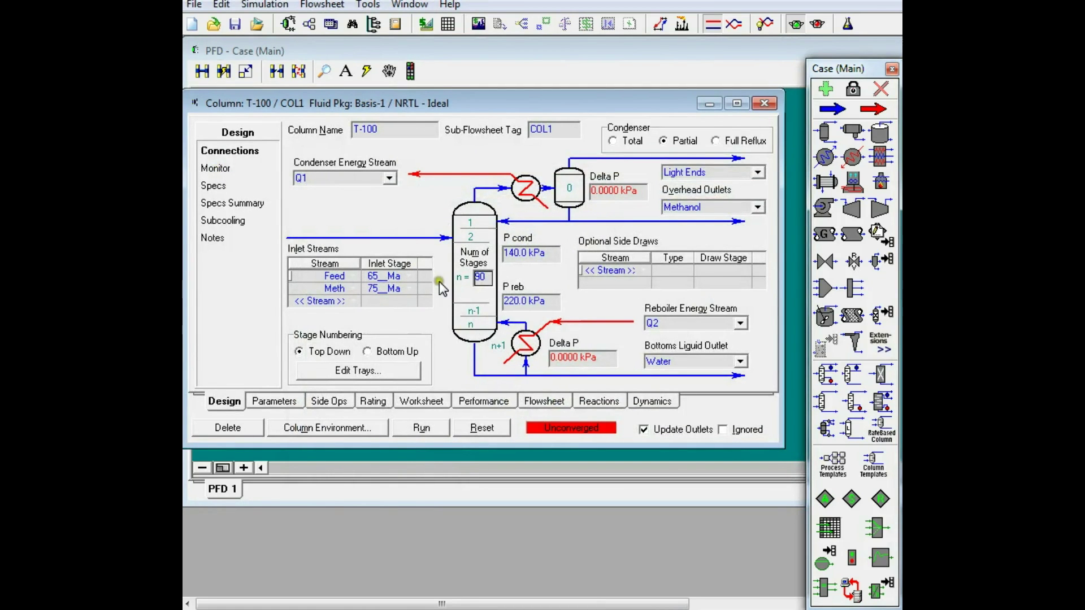
Show T-100's Monitor page and open the Add Specs list.
{"action": "left_click", "coordinate": [226, 167]}
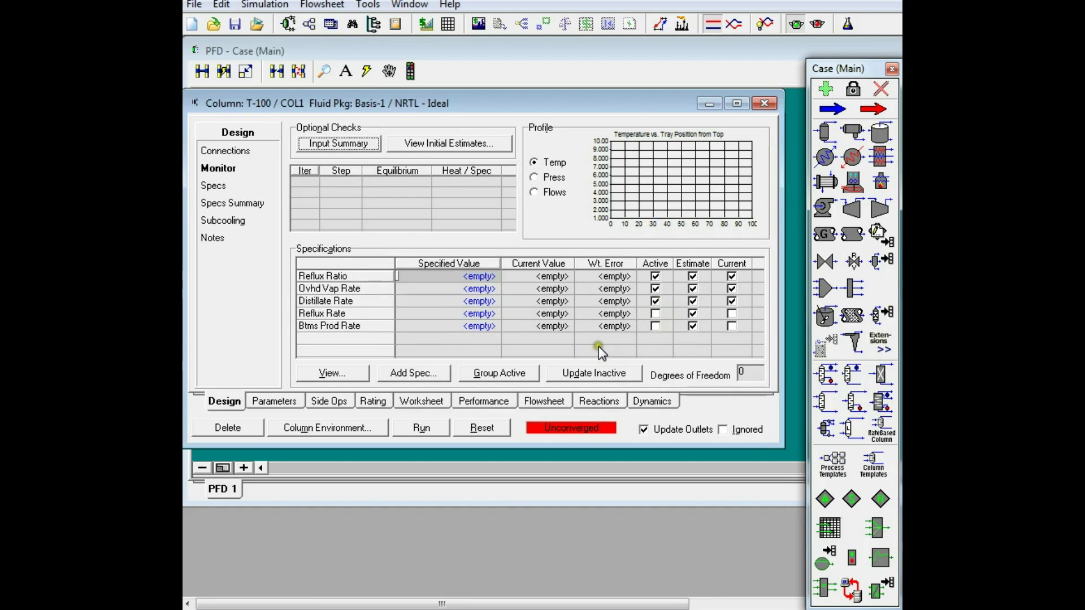
{"action": "mouse_move", "coordinate": [477, 103]}
{"action": "left_mouse_down"}
{"action": "mouse_move", "coordinate": [480, 314]}
{"action": "mouse_move", "coordinate": [475, 108]}
{"action": "left_mouse_up"}
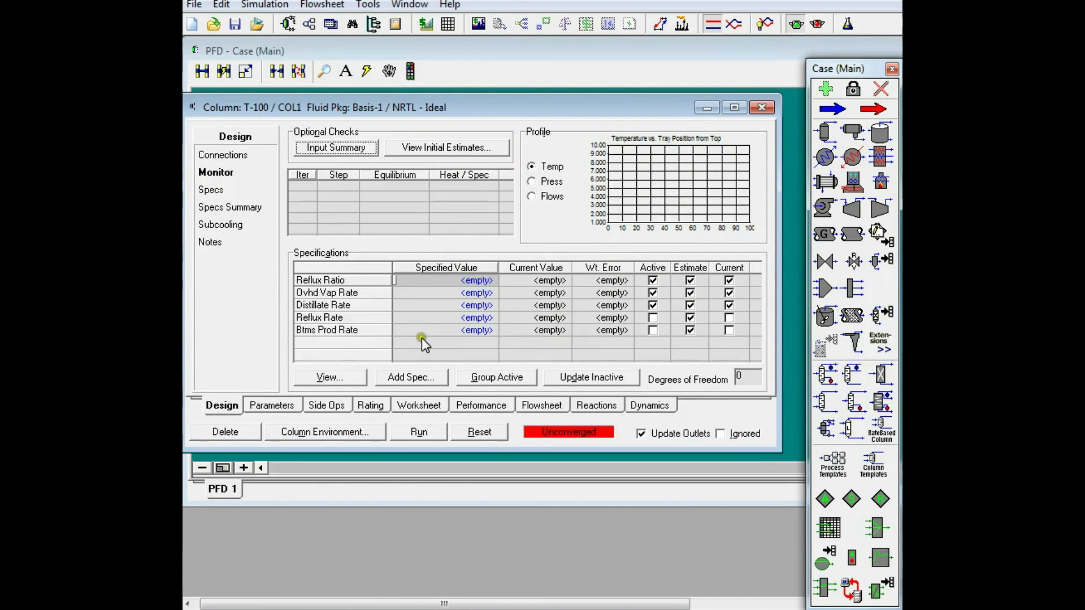
{"action": "left_click", "coordinate": [436, 318]}
{"action": "left_click", "coordinate": [423, 378]}
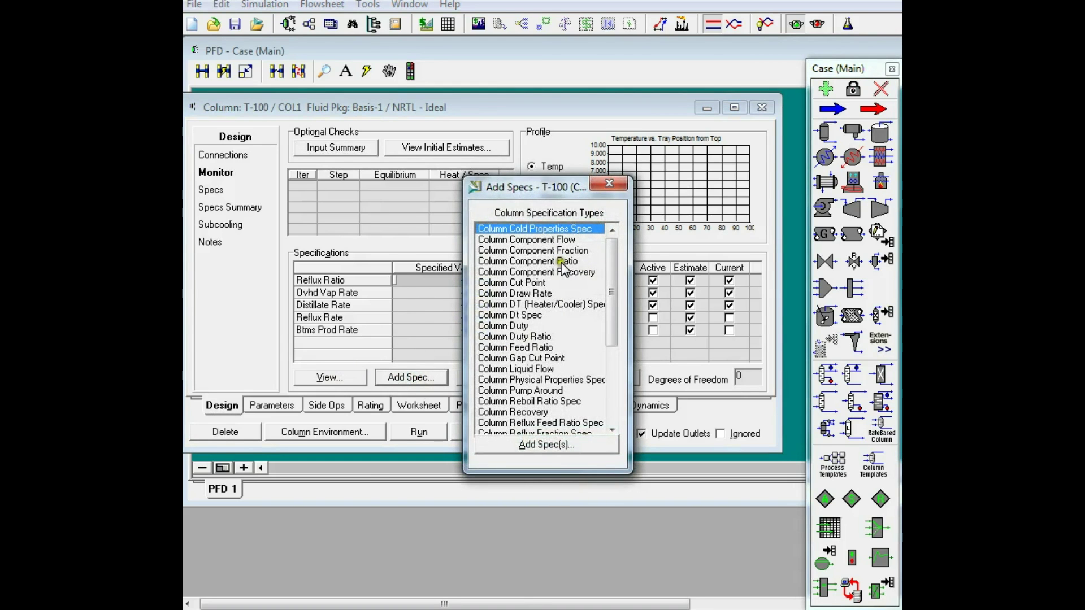
{"action": "left_click", "coordinate": [530, 251]}
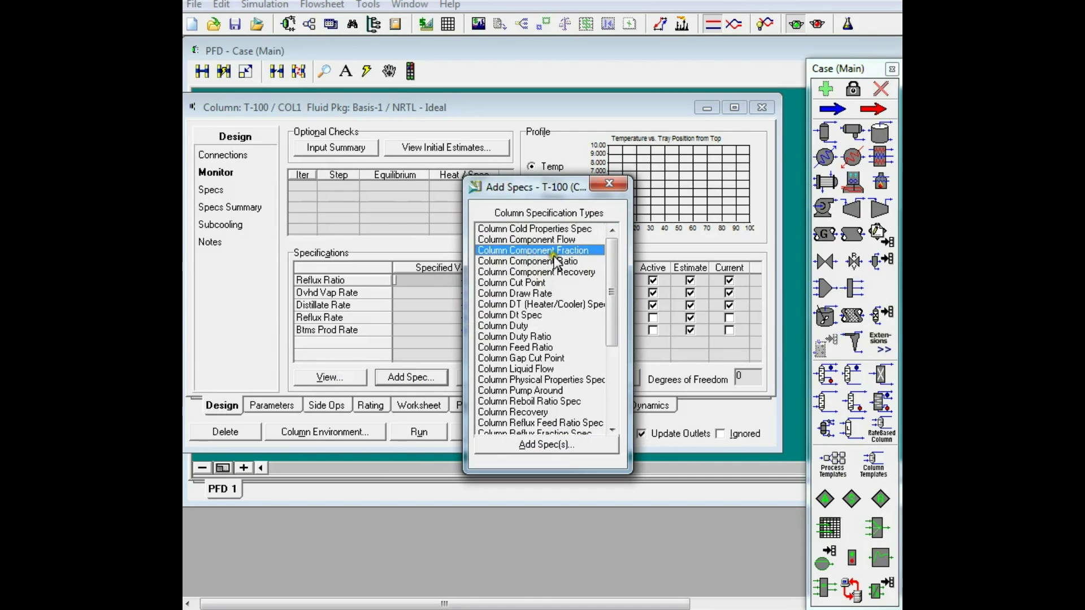
{"action": "left_click", "coordinate": [564, 442]}
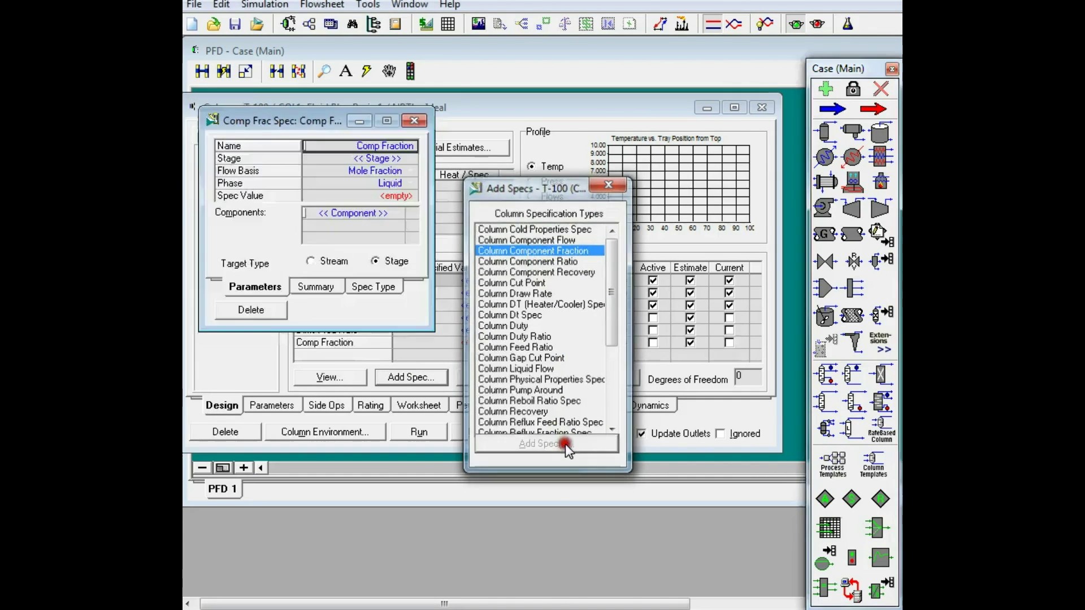
{"action": "left_click", "coordinate": [399, 212]}
{"action": "left_click", "coordinate": [338, 291]}
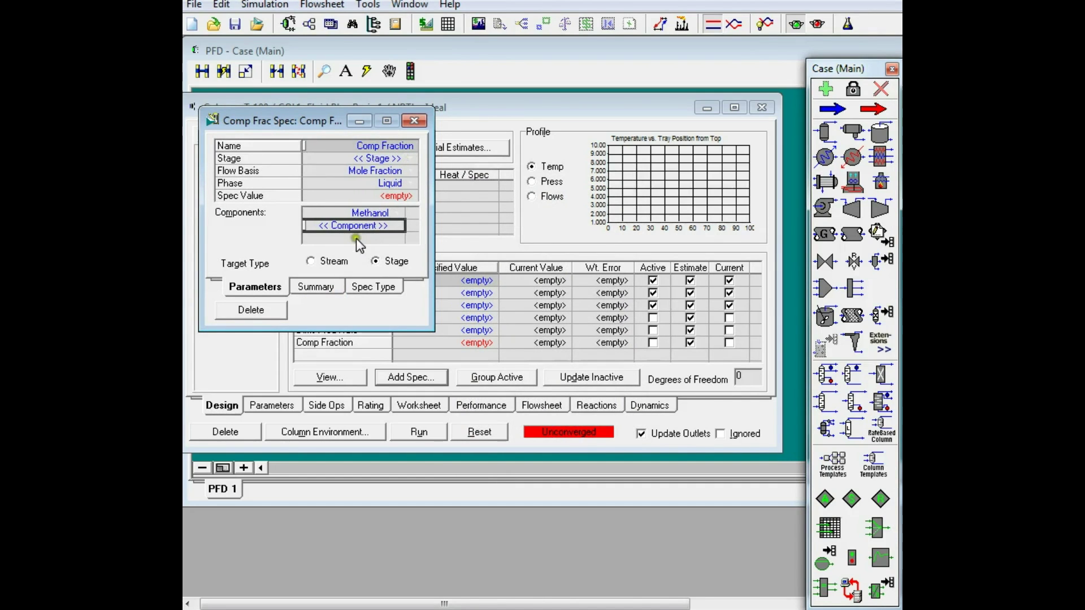
{"action": "left_click", "coordinate": [317, 261]}
{"action": "left_click", "coordinate": [410, 159]}
{"action": "left_click", "coordinate": [339, 181]}
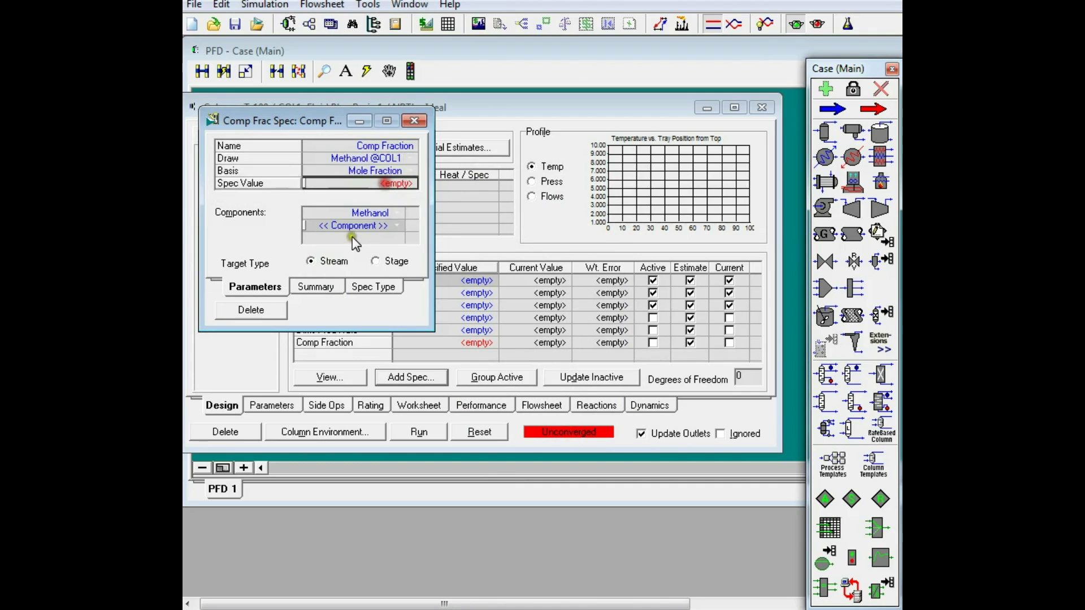
{"action": "type", "text": ".99"}
{"action": "key", "text": "Return"}
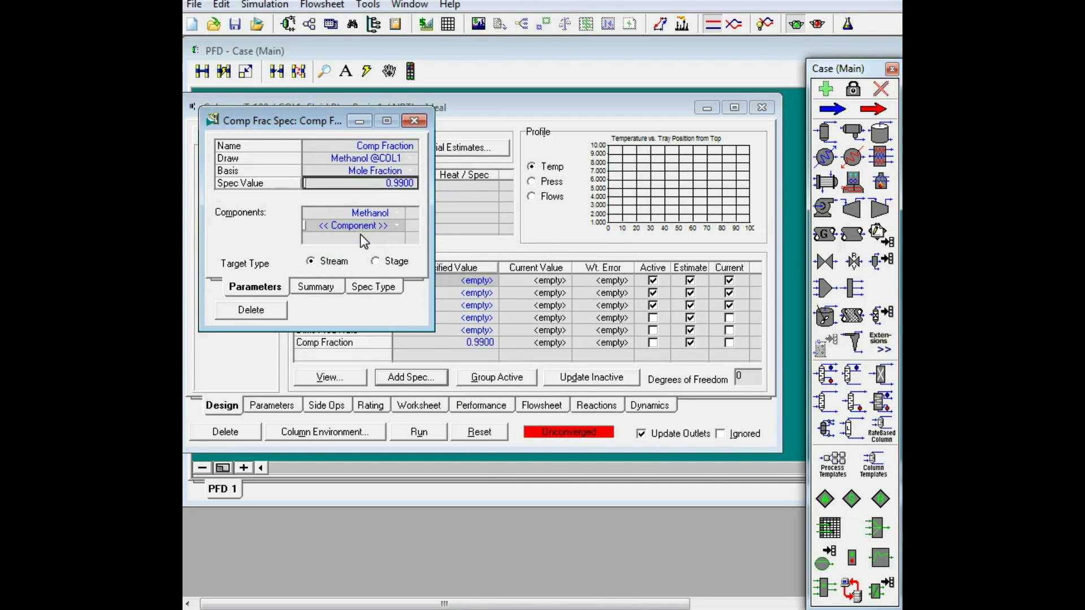
{"action": "left_click", "coordinate": [408, 121]}
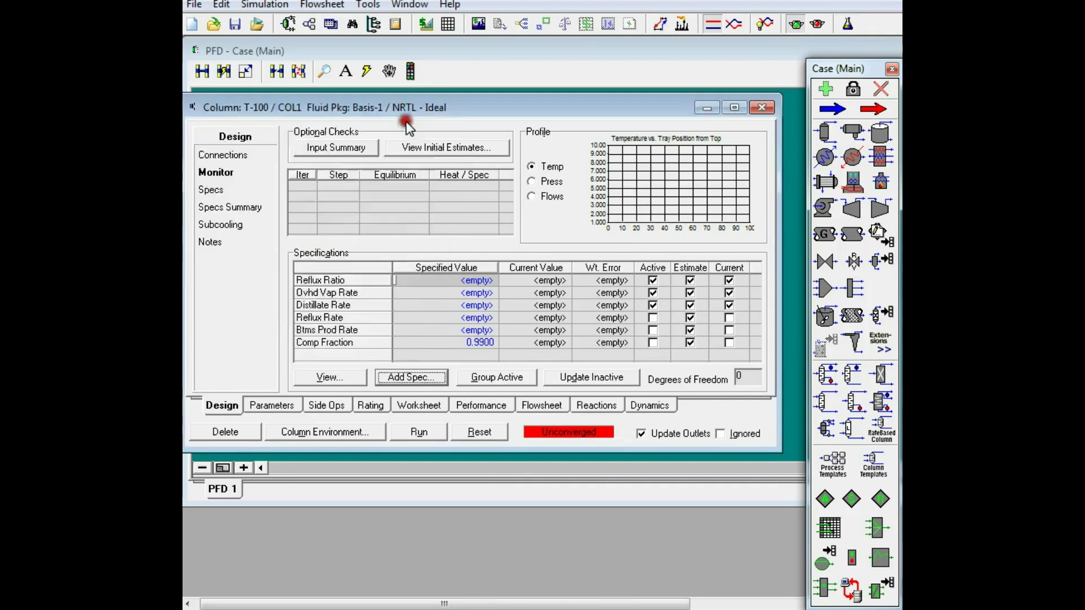
{"action": "left_click", "coordinate": [411, 377]}
{"action": "left_click", "coordinate": [574, 250]}
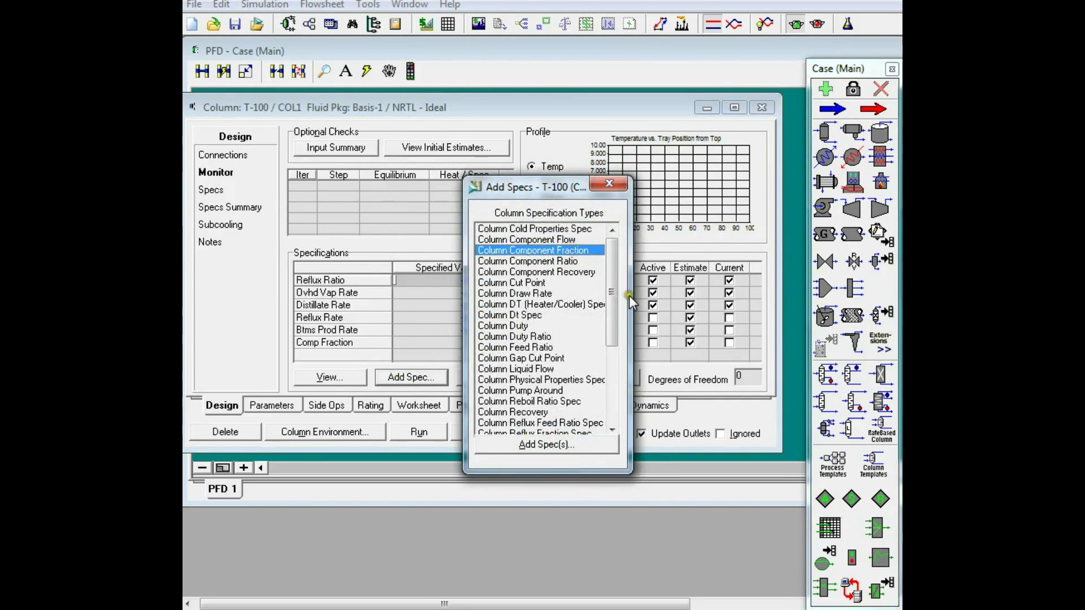
{"action": "left_click", "coordinate": [565, 441]}
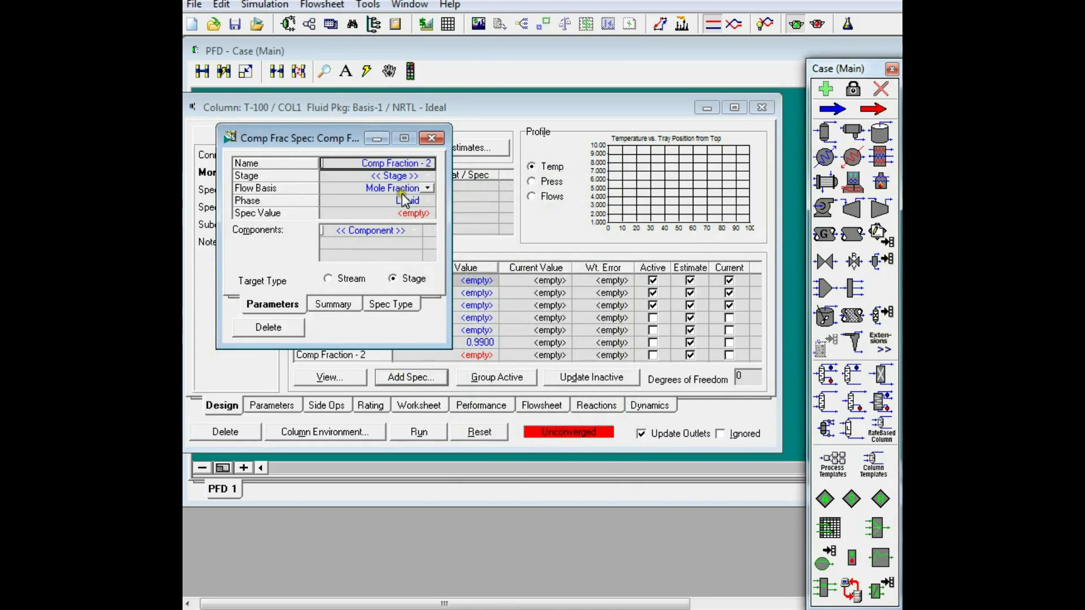
{"action": "left_click", "coordinate": [327, 278]}
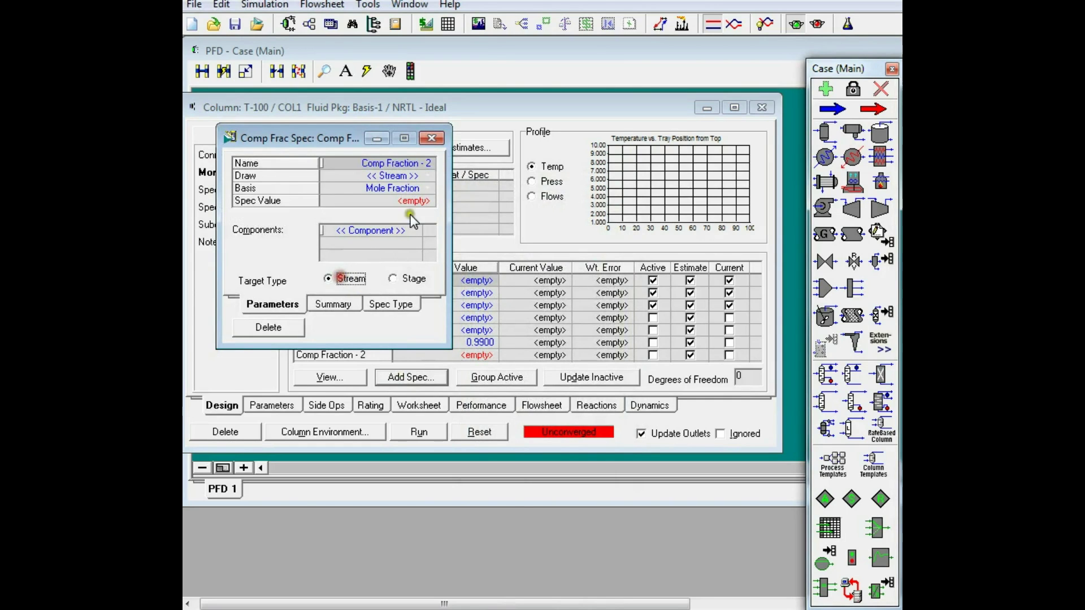
{"action": "left_click", "coordinate": [429, 177]}
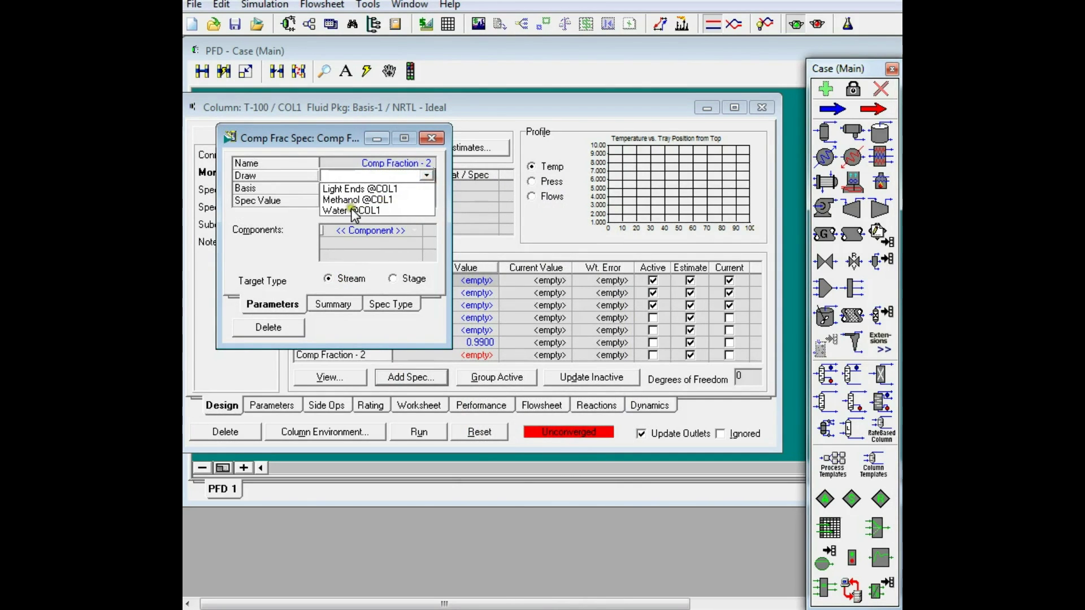
{"action": "left_click", "coordinate": [360, 211]}
{"action": "left_click", "coordinate": [412, 203]}
{"action": "type", "text": ".99"}
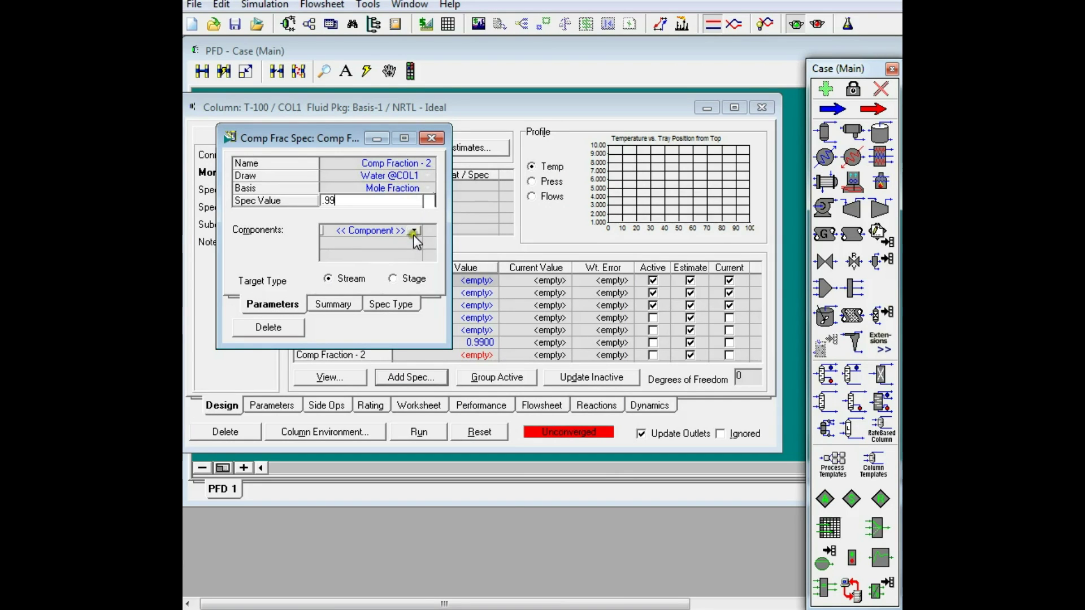
{"action": "left_click", "coordinate": [413, 231]}
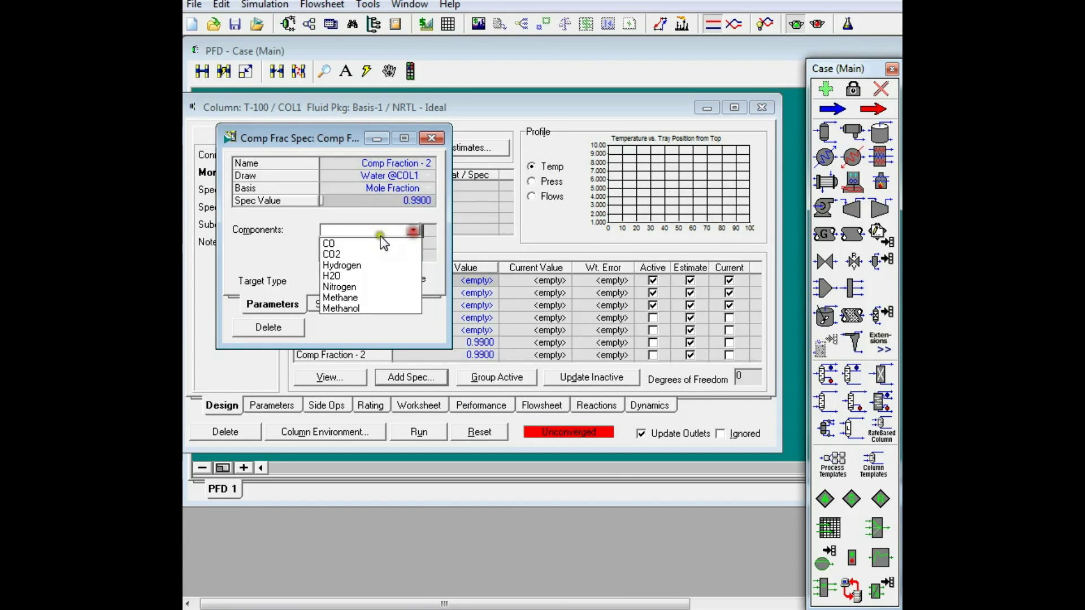
{"action": "left_click", "coordinate": [334, 277]}
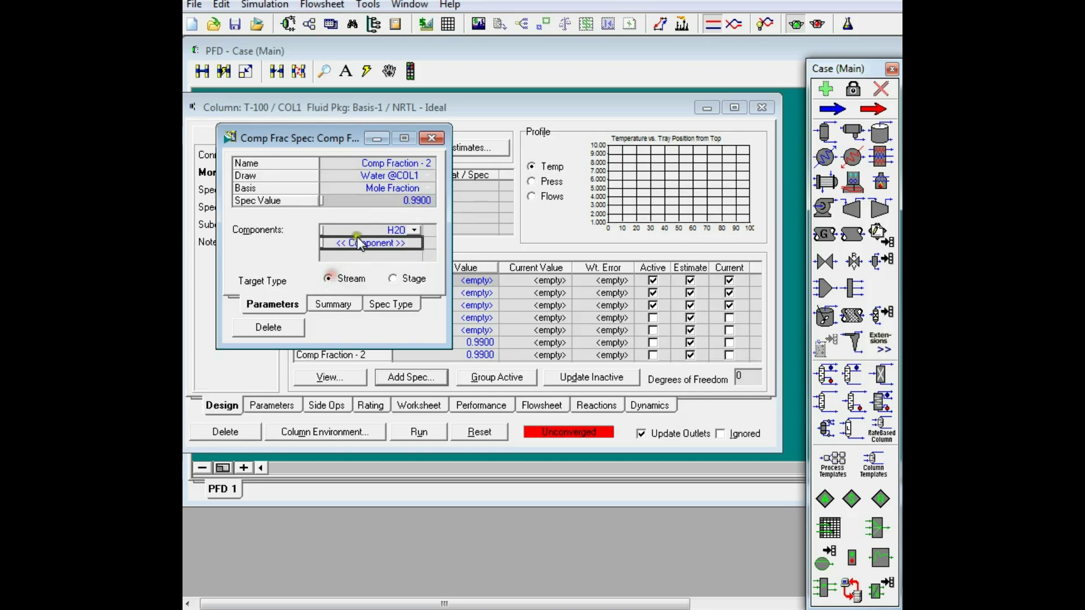
{"action": "left_click", "coordinate": [434, 139]}
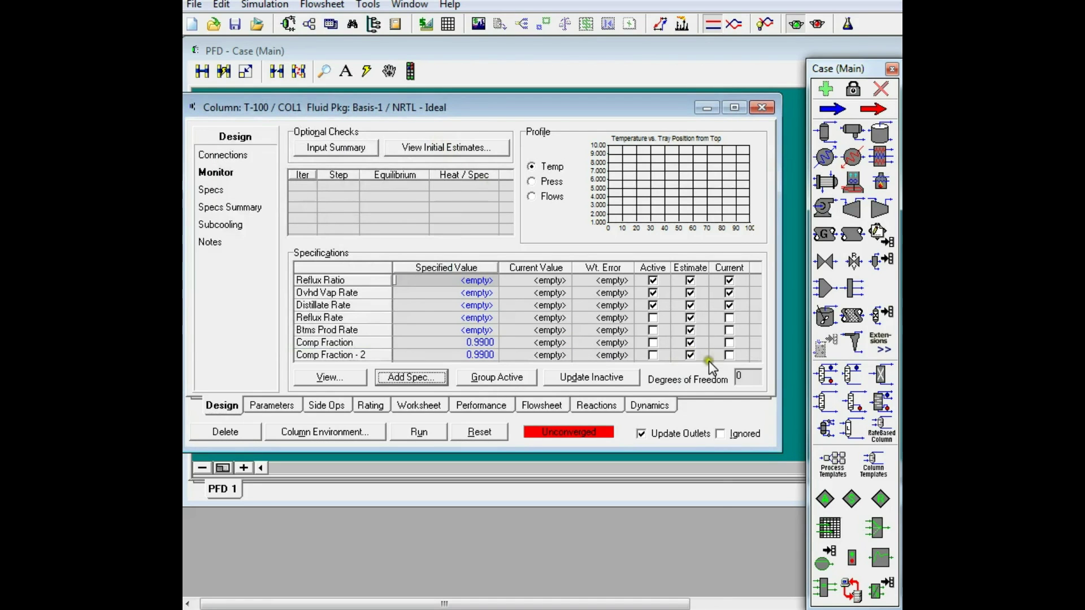
Return to the flowsheet and move the Light Ends outlet stream higher.
{"action": "left_click", "coordinate": [761, 108]}
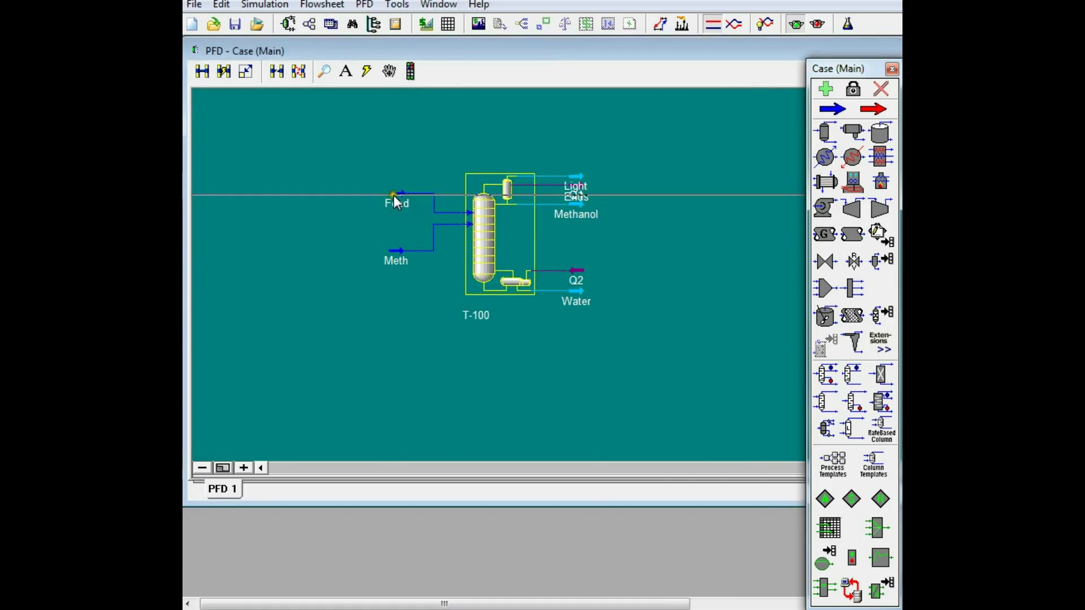
{"action": "mouse_move", "coordinate": [396, 200]}
{"action": "mouse_move", "coordinate": [578, 176]}
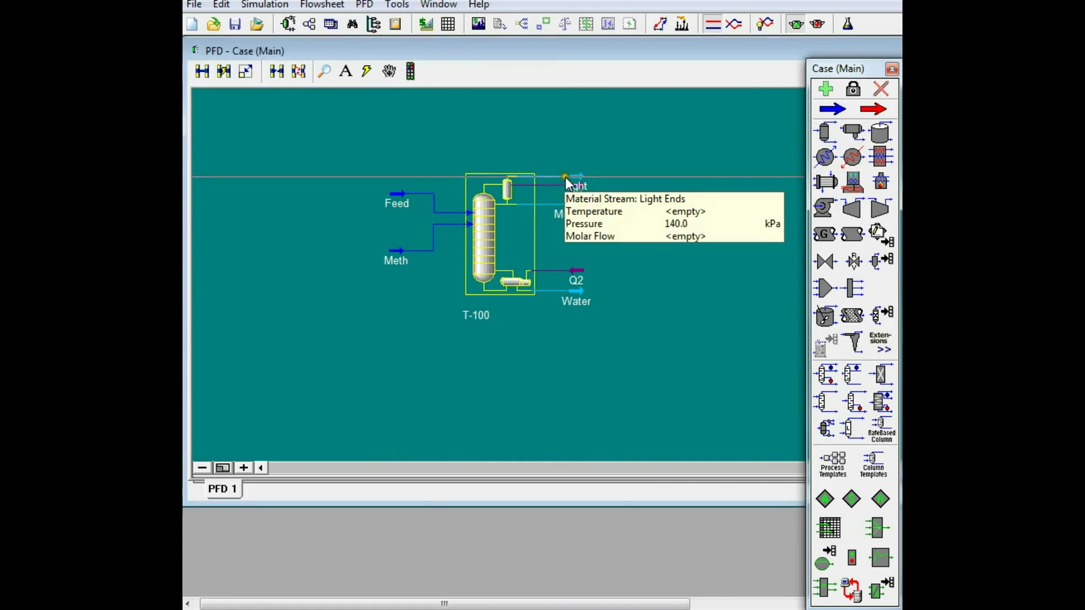
{"action": "left_click_drag", "start_coordinate": [579, 175], "coordinate": [590, 138]}
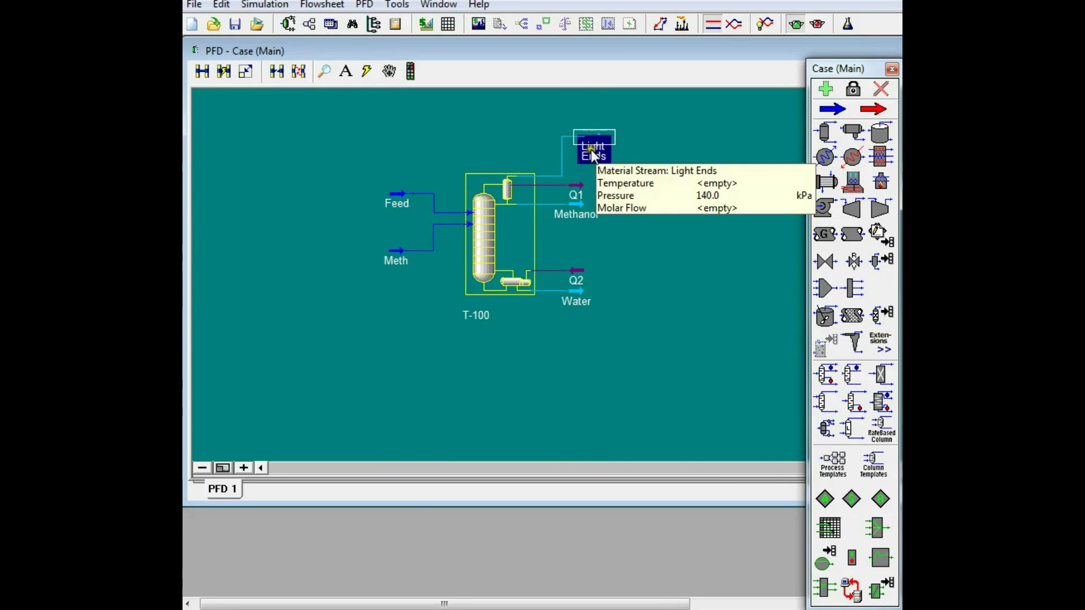
Check the Feed's CO2 flow of 5.2321 kgmole/h, then inspect Light Ends.
{"action": "double_click", "coordinate": [395, 199]}
{"action": "left_click", "coordinate": [289, 227]}
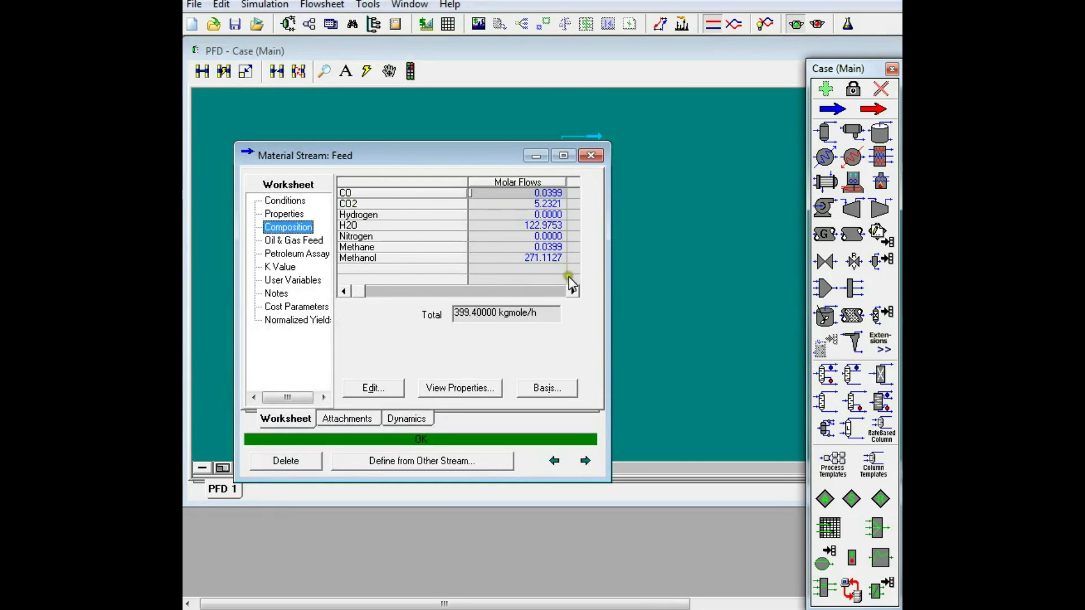
{"action": "left_click", "coordinate": [599, 157]}
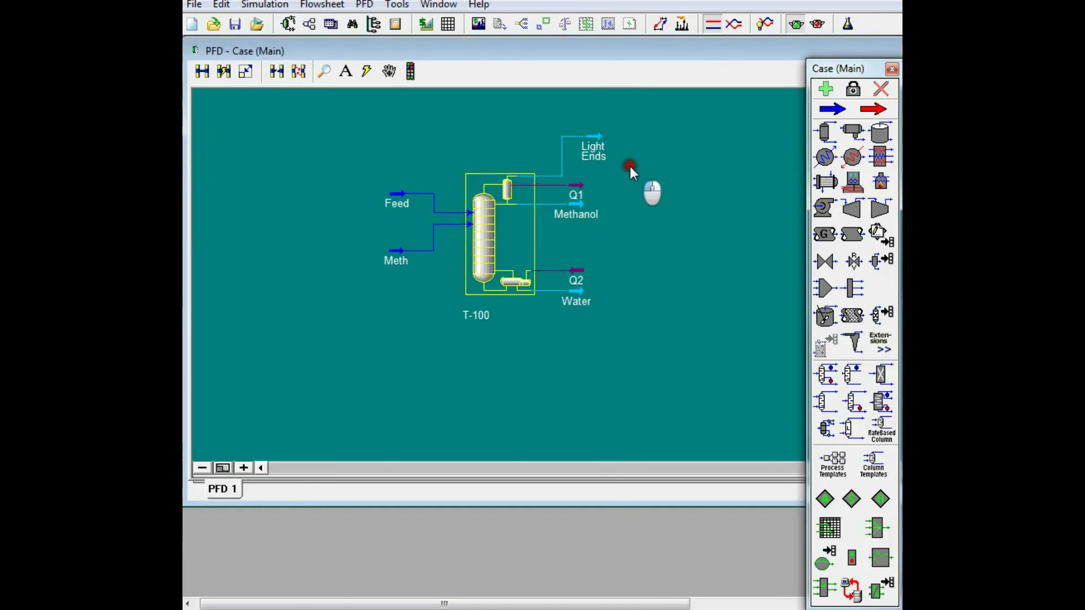
{"action": "double_click", "coordinate": [588, 141]}
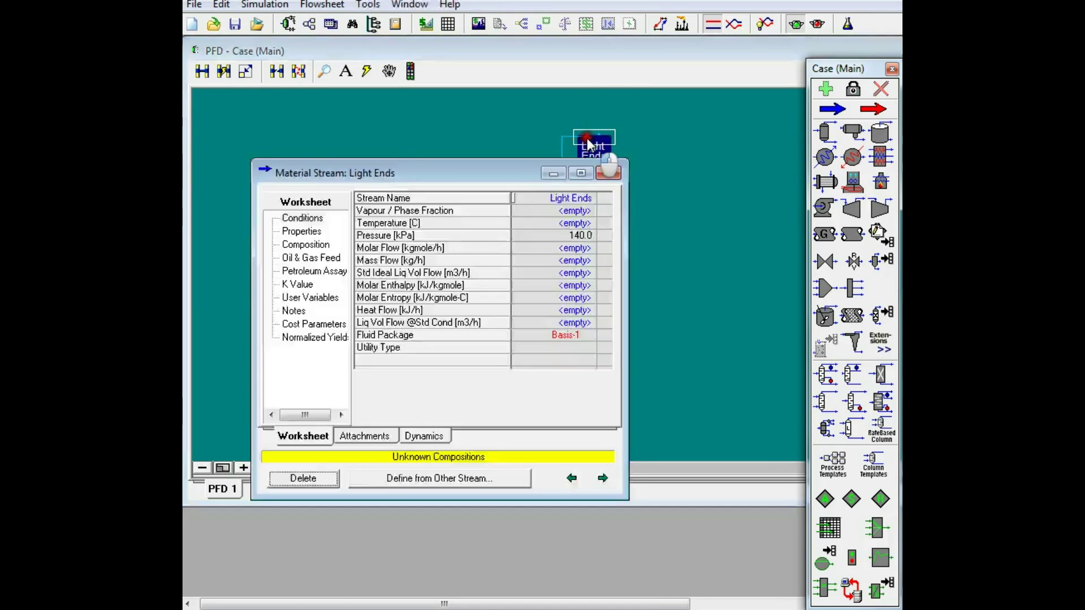
{"action": "left_click", "coordinate": [607, 175]}
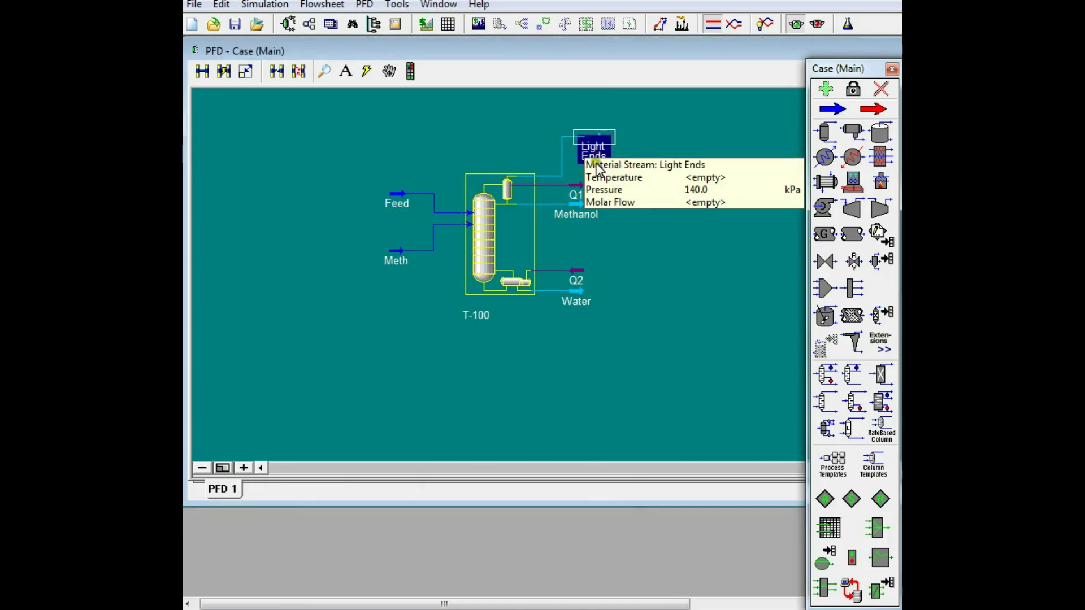
{"action": "mouse_move", "coordinate": [591, 147]}
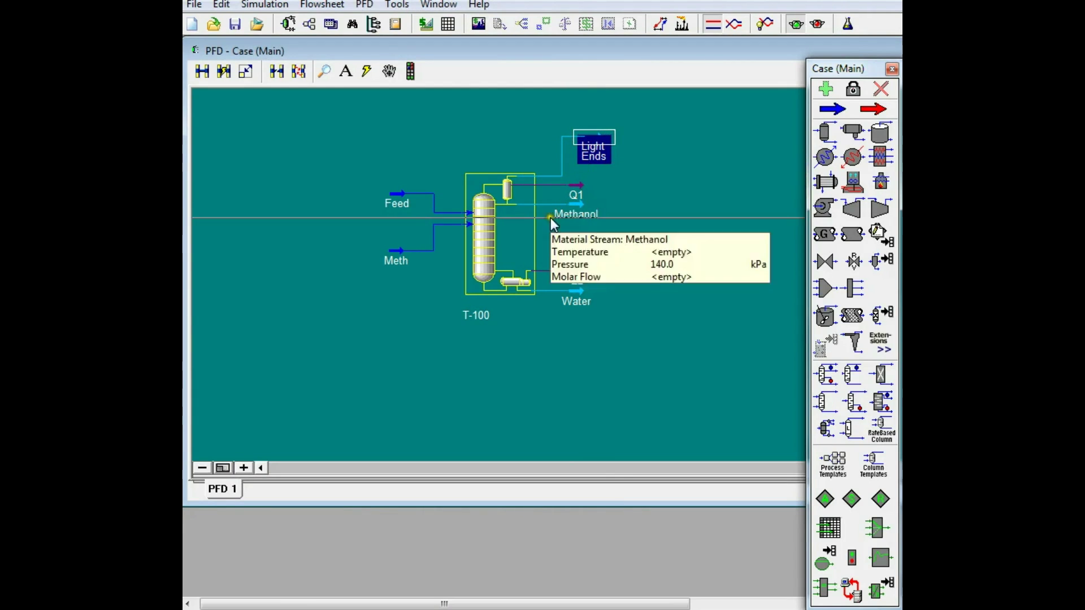
On T-100's Monitor page, add a new Column Component Flow specification.
{"action": "double_click", "coordinate": [507, 202]}
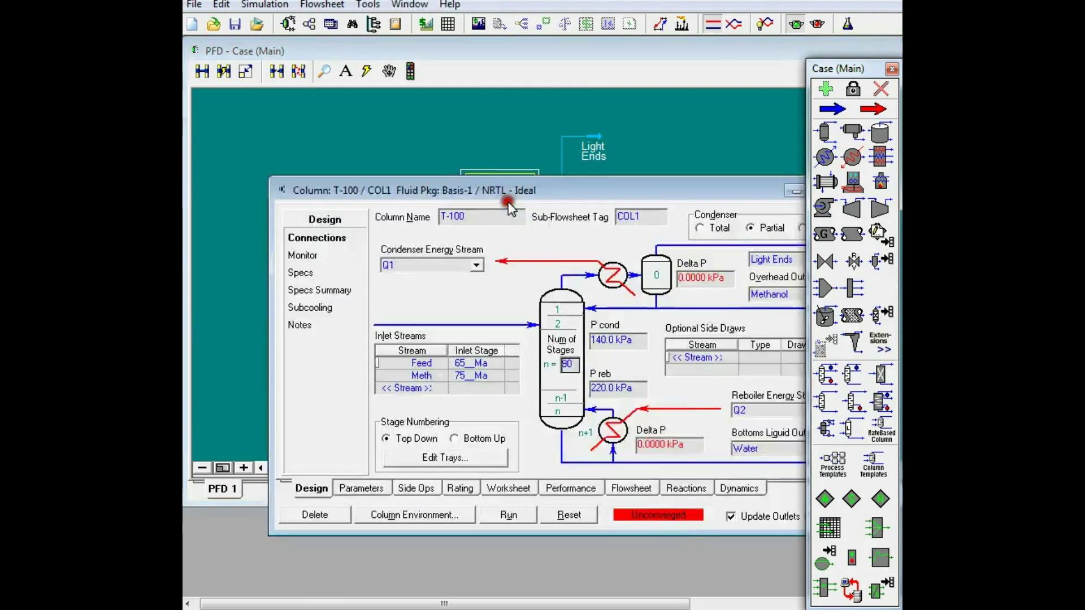
{"action": "left_click", "coordinate": [302, 255]}
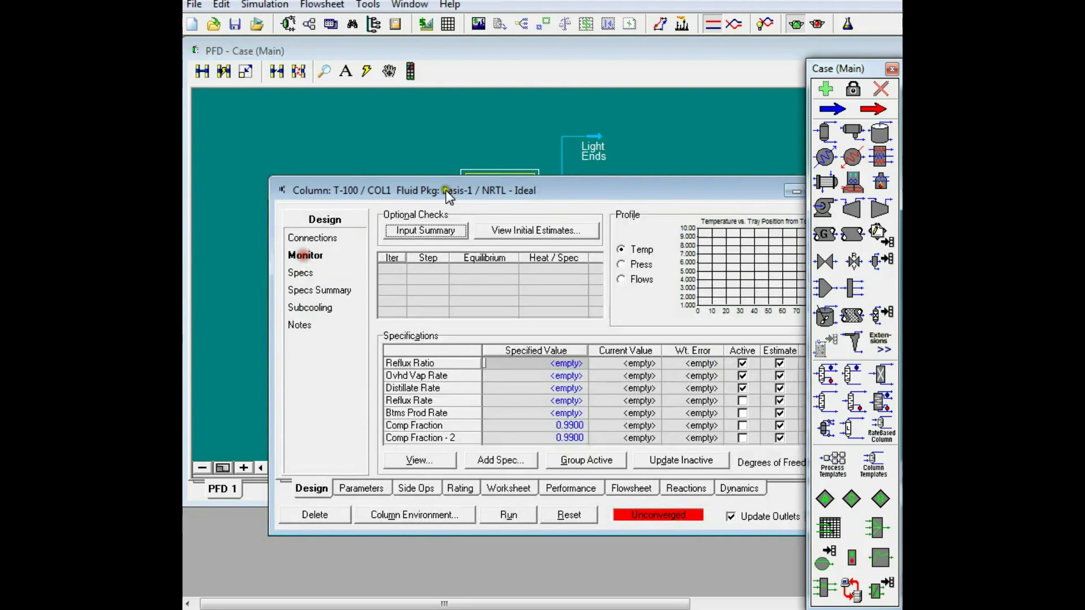
{"action": "left_click_drag", "start_coordinate": [547, 188], "coordinate": [452, 87]}
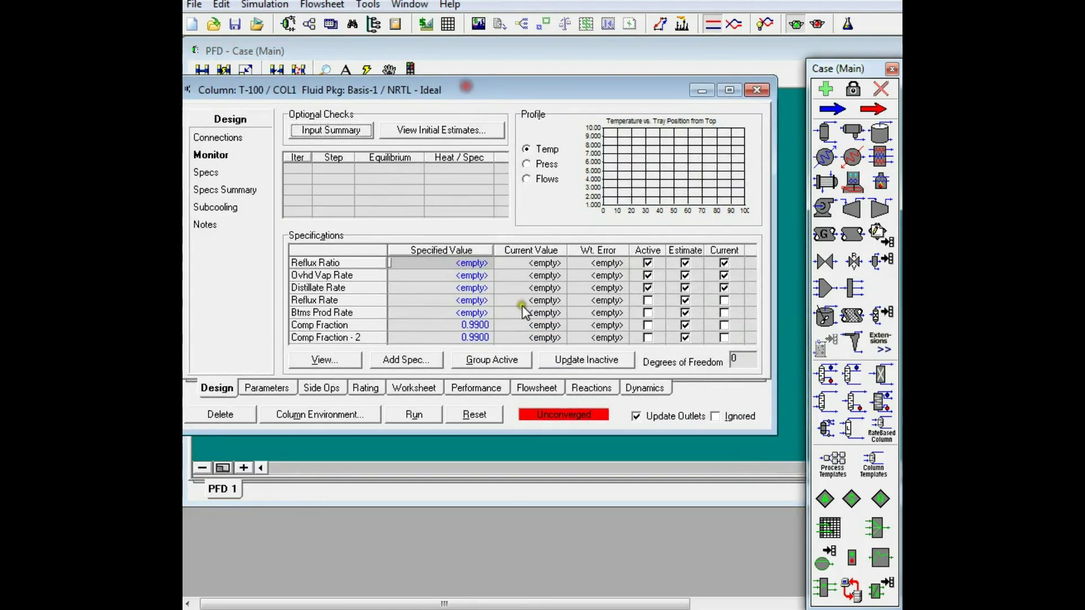
{"action": "left_click", "coordinate": [408, 360]}
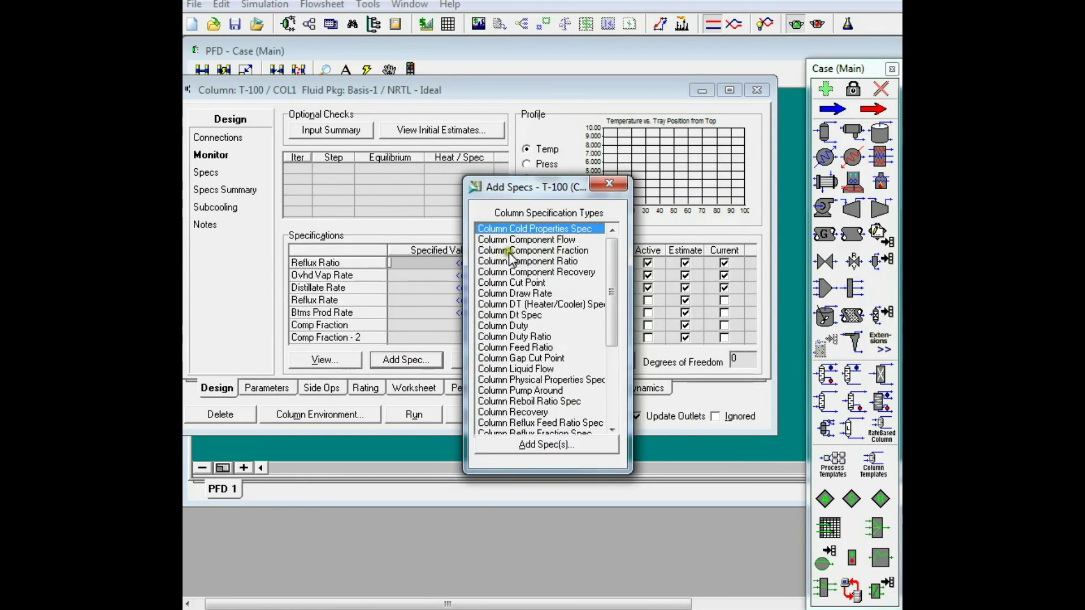
{"action": "left_click", "coordinate": [543, 240]}
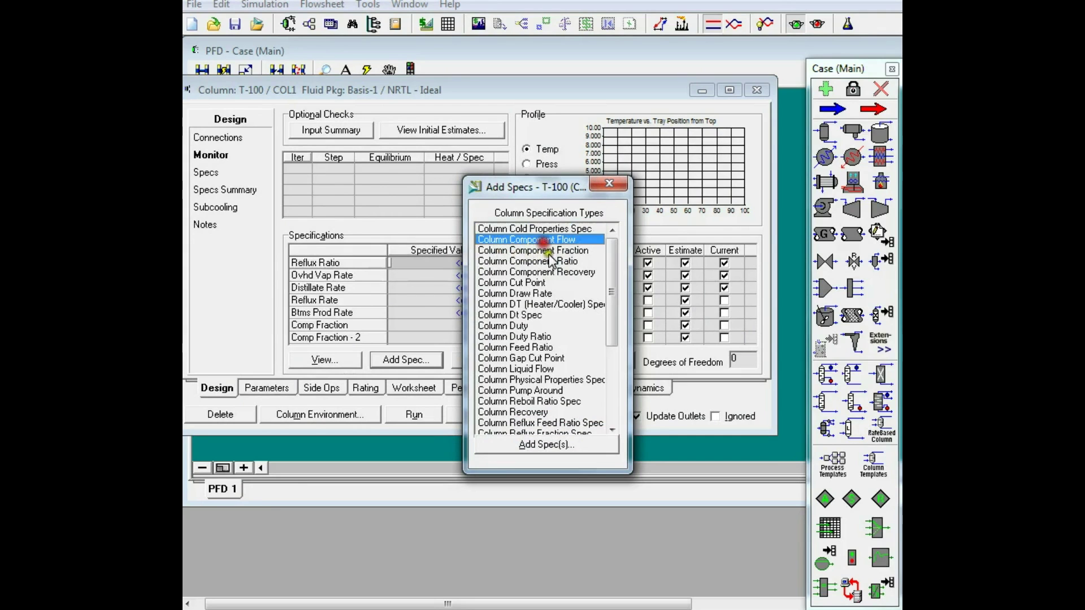
{"action": "left_click", "coordinate": [551, 445]}
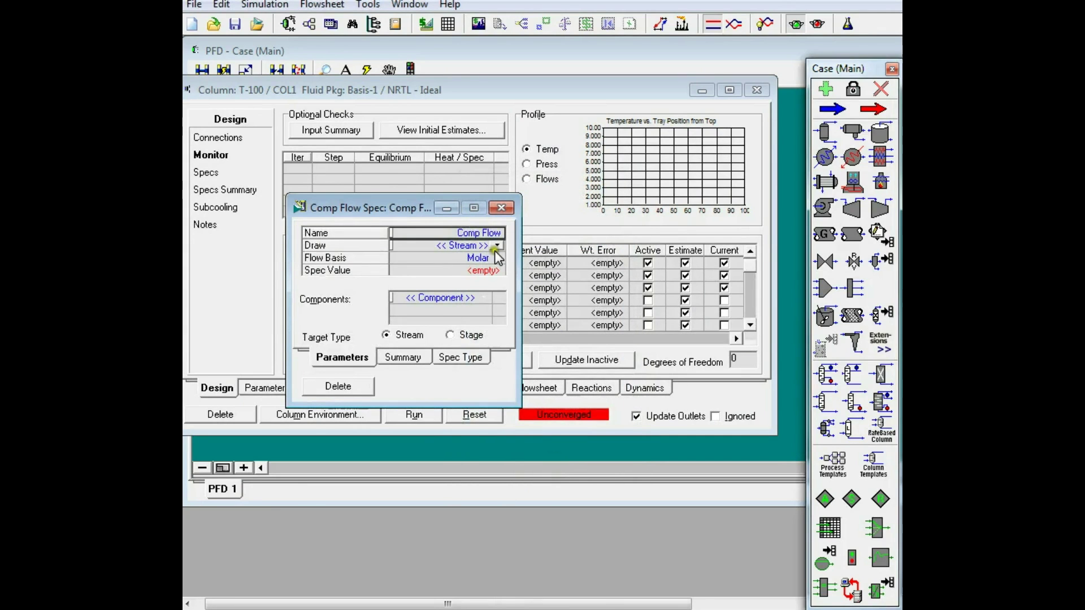
Set the spec to the Light Ends draw at 5.23 kgmole/h of CO2.
{"action": "left_click", "coordinate": [496, 246]}
{"action": "left_click", "coordinate": [430, 259]}
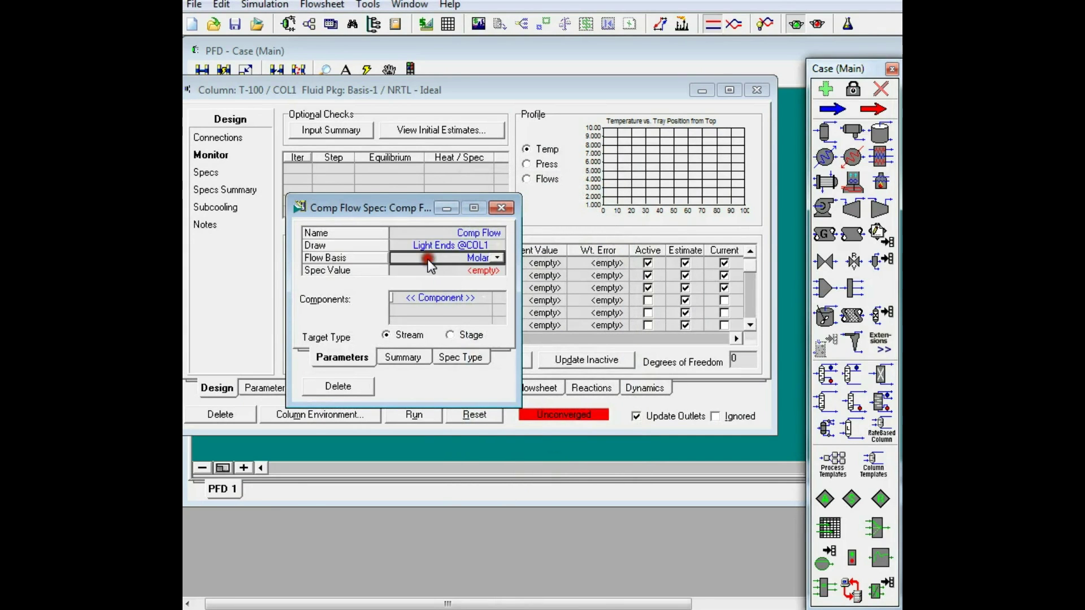
{"action": "left_click", "coordinate": [473, 271]}
{"action": "type", "text": "5"}
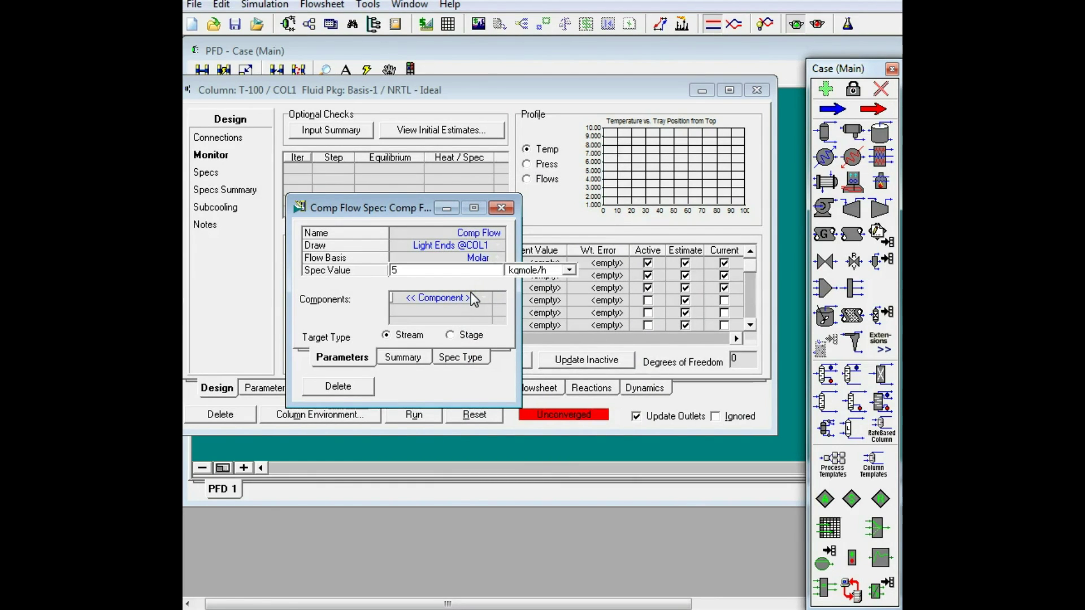
{"action": "type", "text": ".23"}
{"action": "left_click", "coordinate": [500, 302]}
{"action": "left_click", "coordinate": [447, 310]}
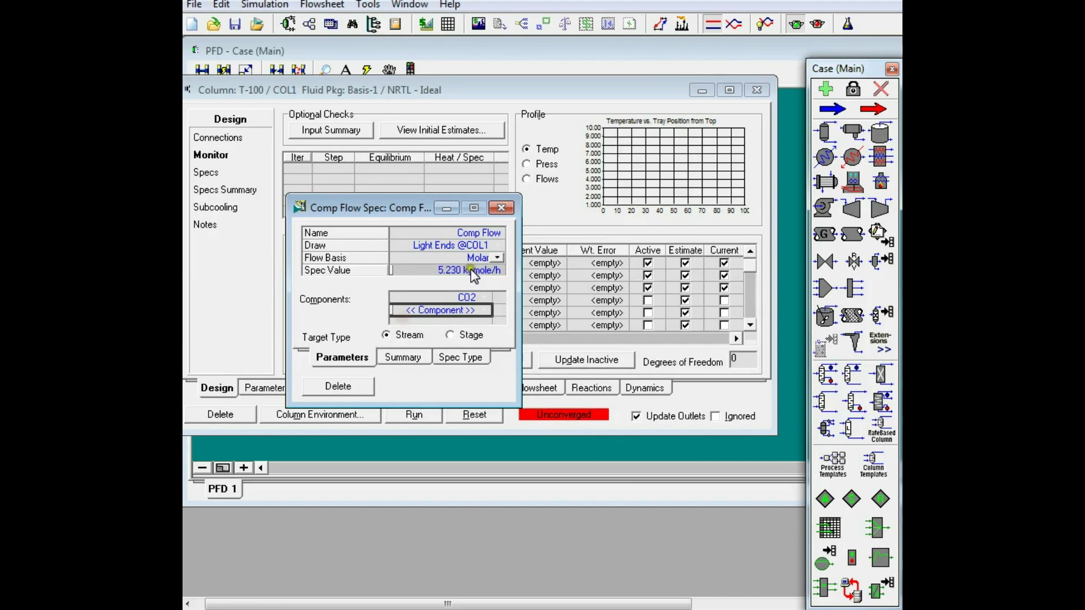
{"action": "left_click", "coordinate": [501, 208]}
{"action": "left_click", "coordinate": [751, 324]}
{"action": "left_click", "coordinate": [751, 325]}
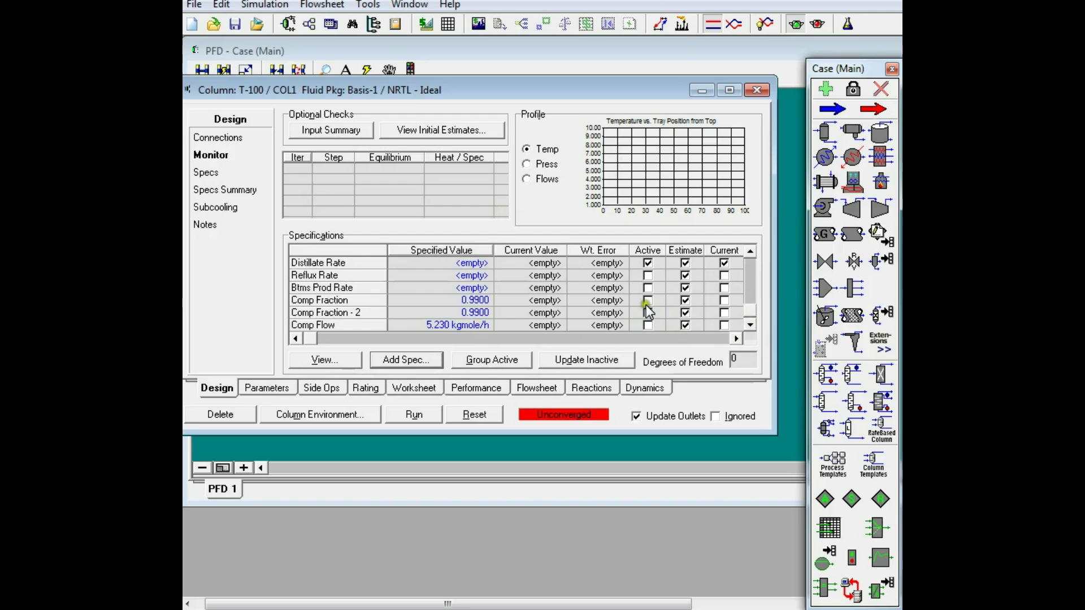
Make the Comp Flow, Comp Fraction - 2 and Comp Fraction specs active.
{"action": "left_click", "coordinate": [483, 302]}
{"action": "left_click", "coordinate": [442, 289]}
{"action": "left_click", "coordinate": [472, 312]}
{"action": "left_click", "coordinate": [648, 325]}
{"action": "left_click", "coordinate": [647, 312]}
{"action": "left_click", "coordinate": [648, 300]}
{"action": "left_click", "coordinate": [751, 308]}
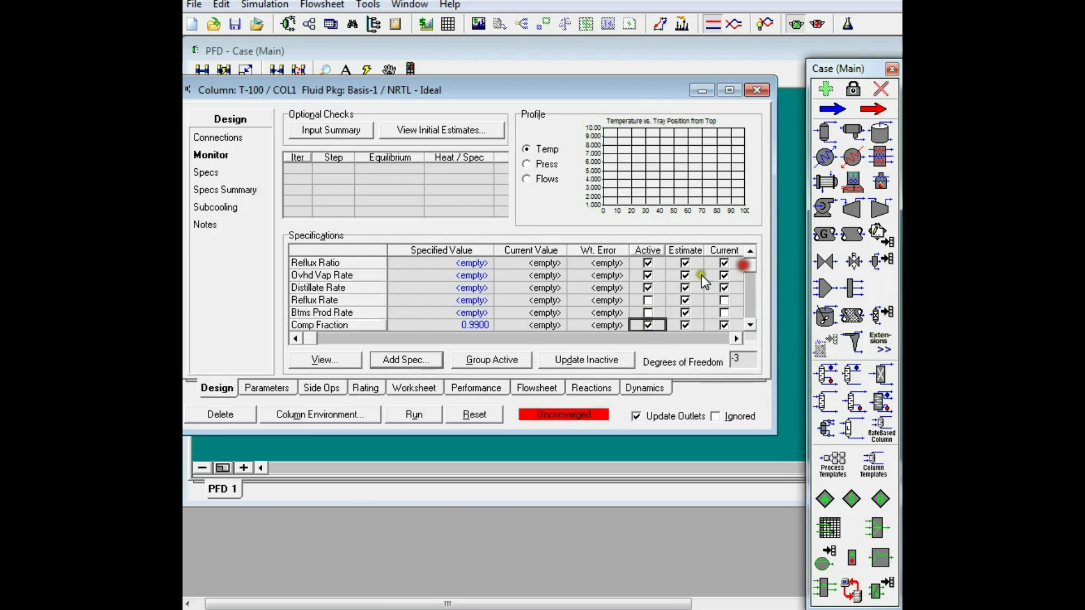
Deactivate the Distillate Rate, Ovhd Vap Rate and Reflux Ratio specs, then check the pressure profile.
{"action": "left_click", "coordinate": [647, 288]}
{"action": "left_click", "coordinate": [647, 275]}
{"action": "left_click", "coordinate": [648, 263]}
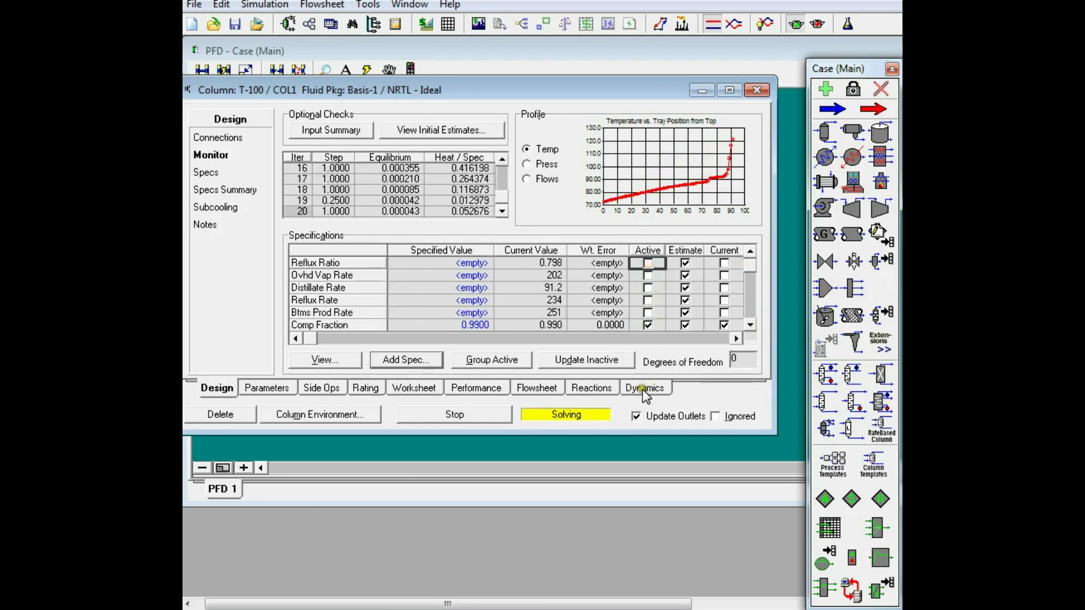
{"action": "left_click", "coordinate": [529, 164]}
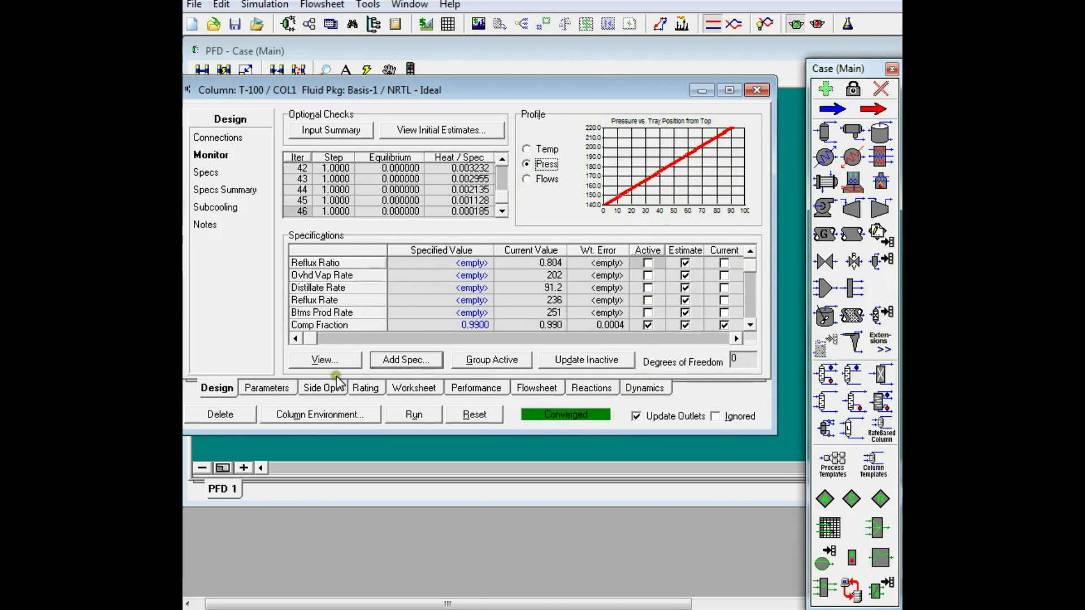
{"action": "left_click", "coordinate": [756, 91]}
{"action": "double_click", "coordinate": [504, 234]}
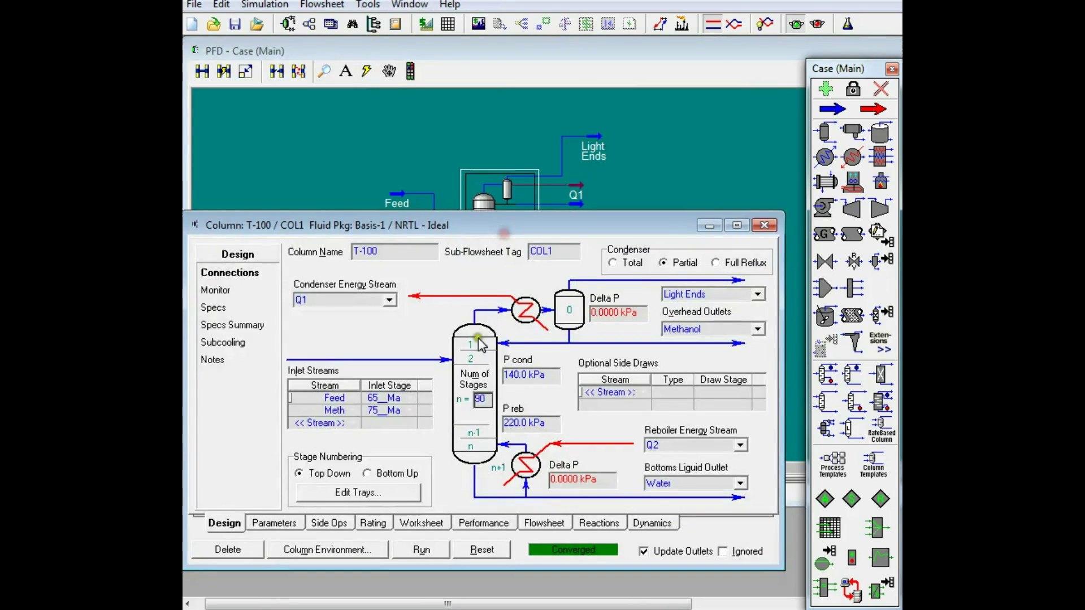